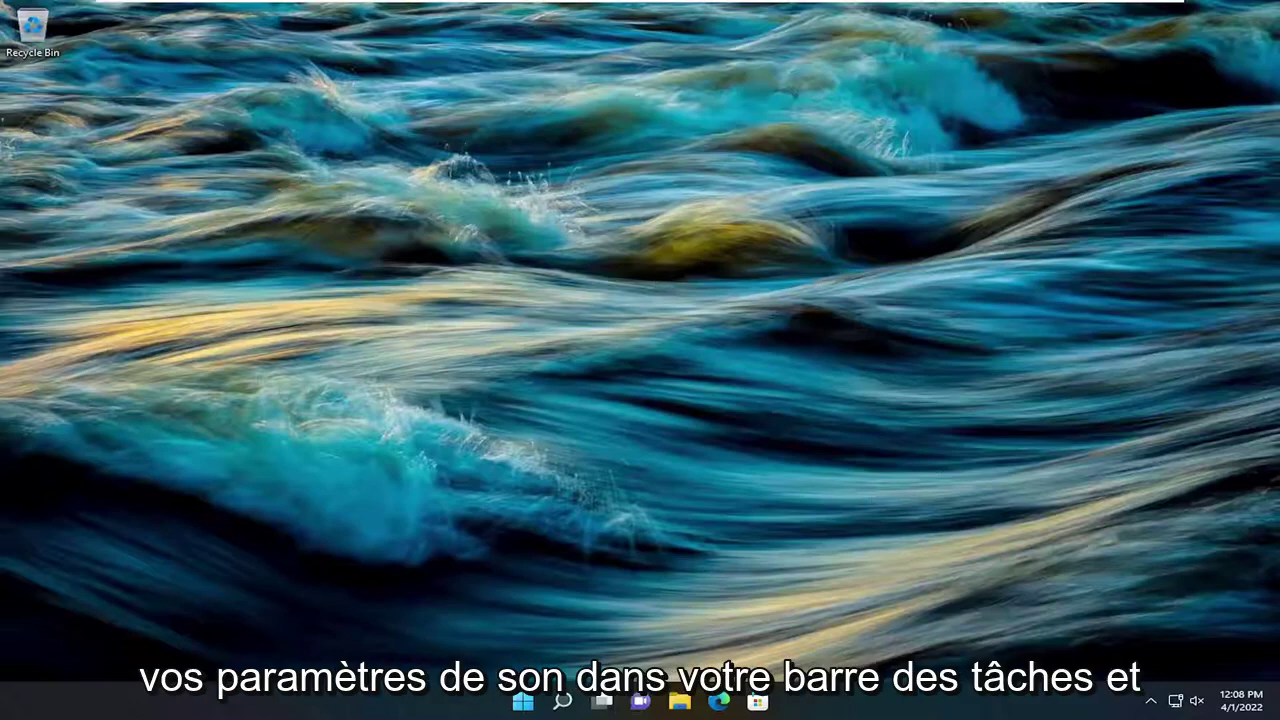
Raise the system volume with the slider, return it to zero, and dismiss Quick Settings
click(1199, 703)
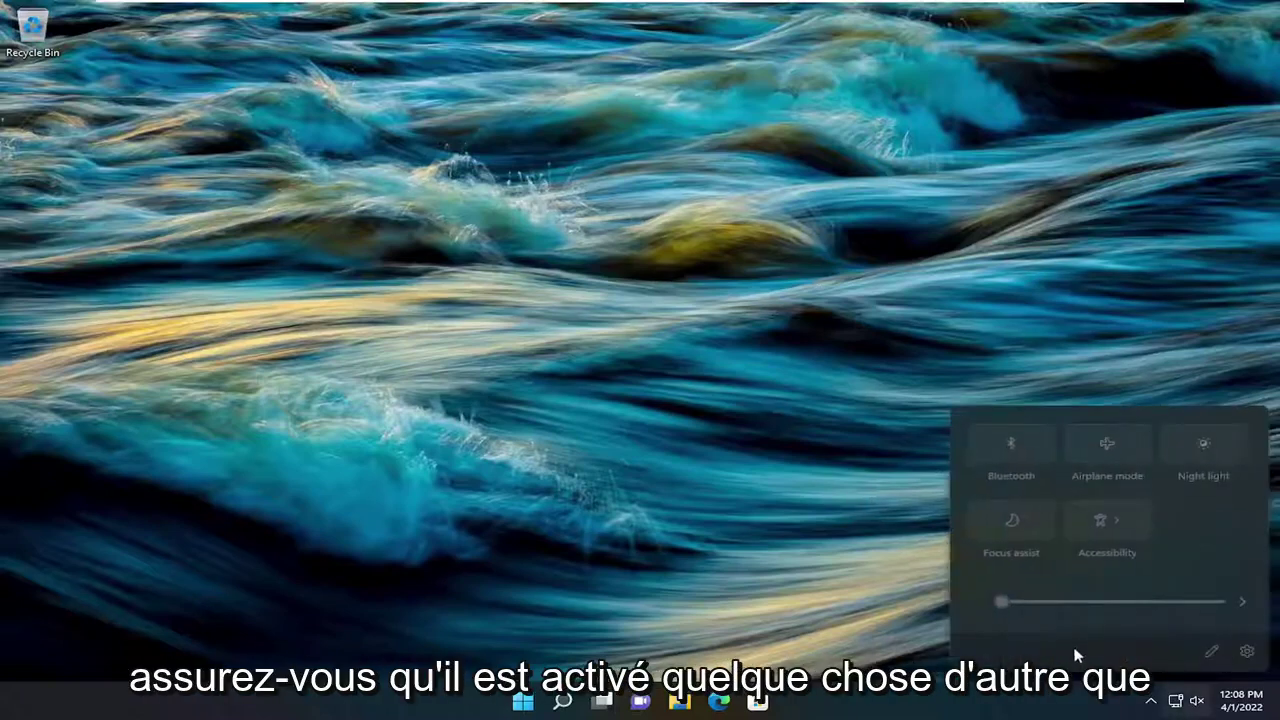
drag(1012, 604, 980, 608)
click(696, 486)
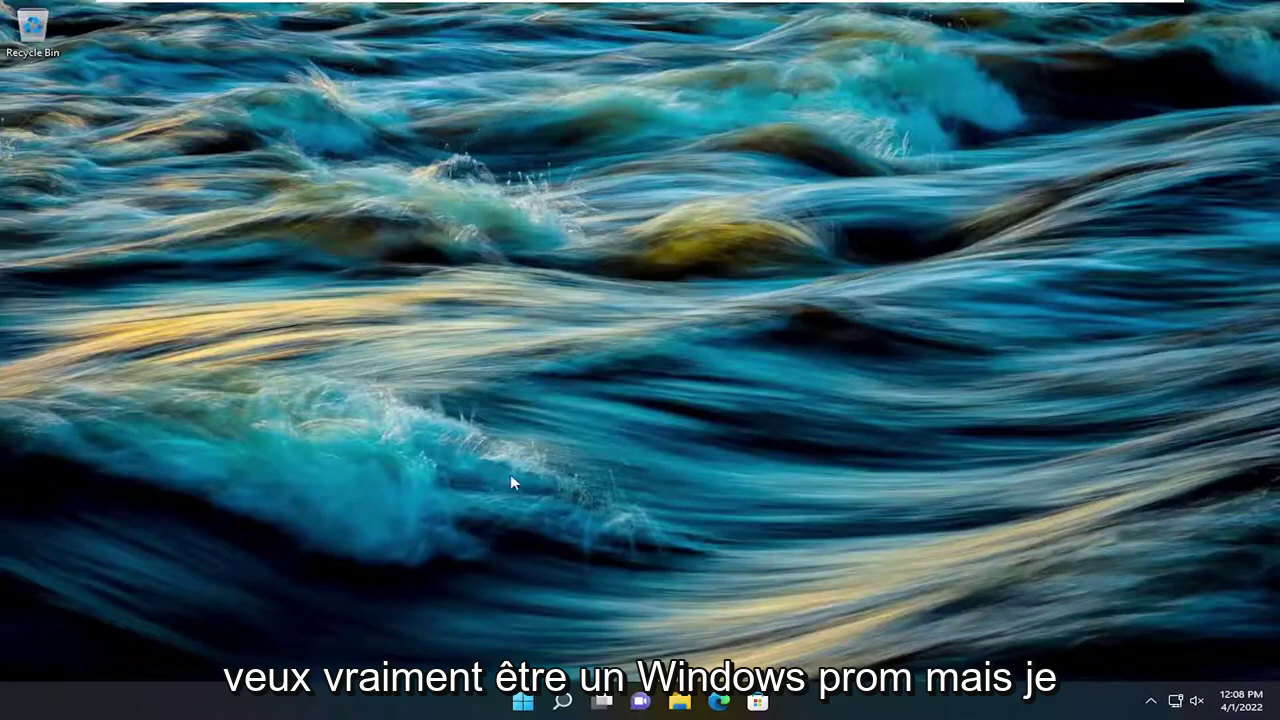
Search 'troubleshoot' and open the Other troubleshooters list in Troubleshoot settings
click(562, 702)
text(troublesh)
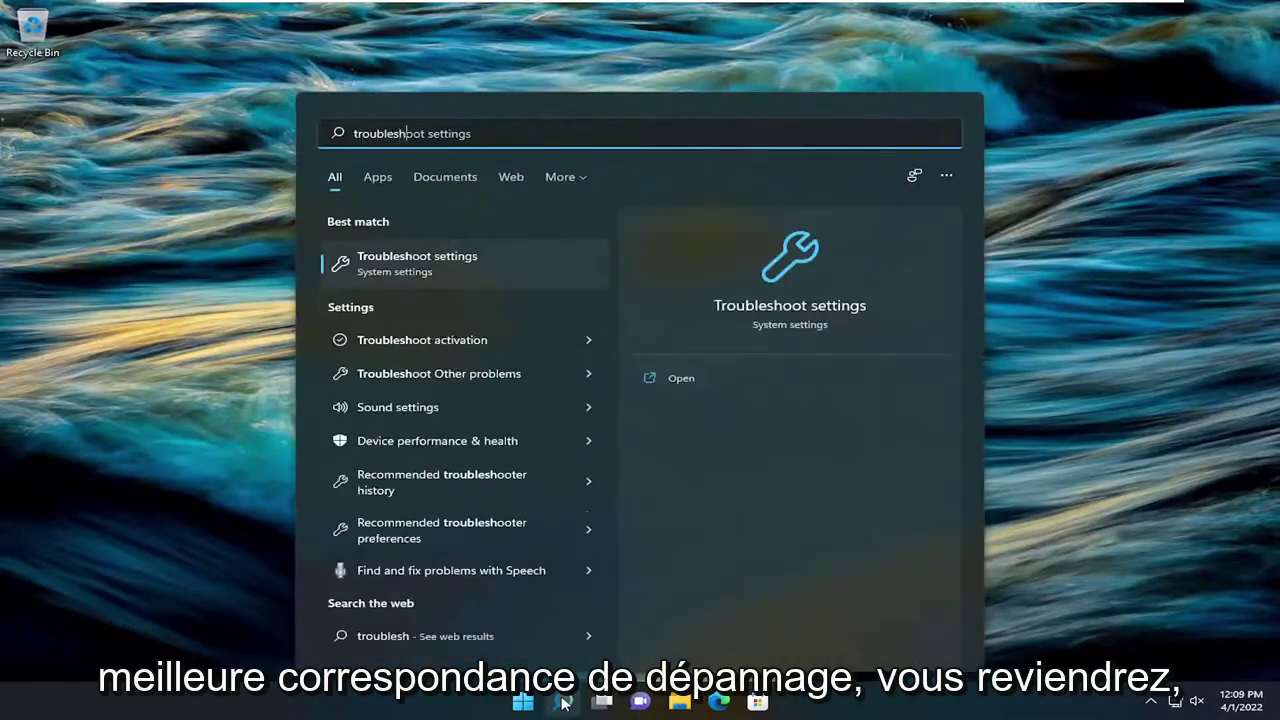
text(oot)
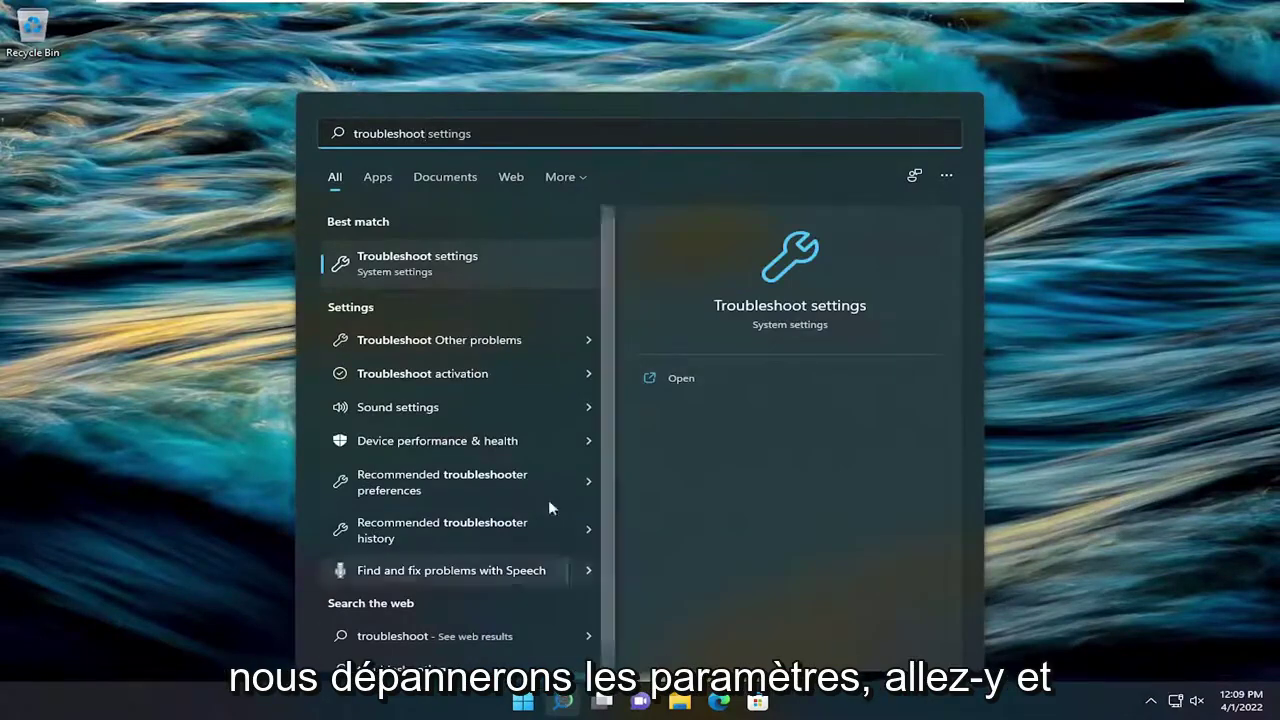
click(400, 262)
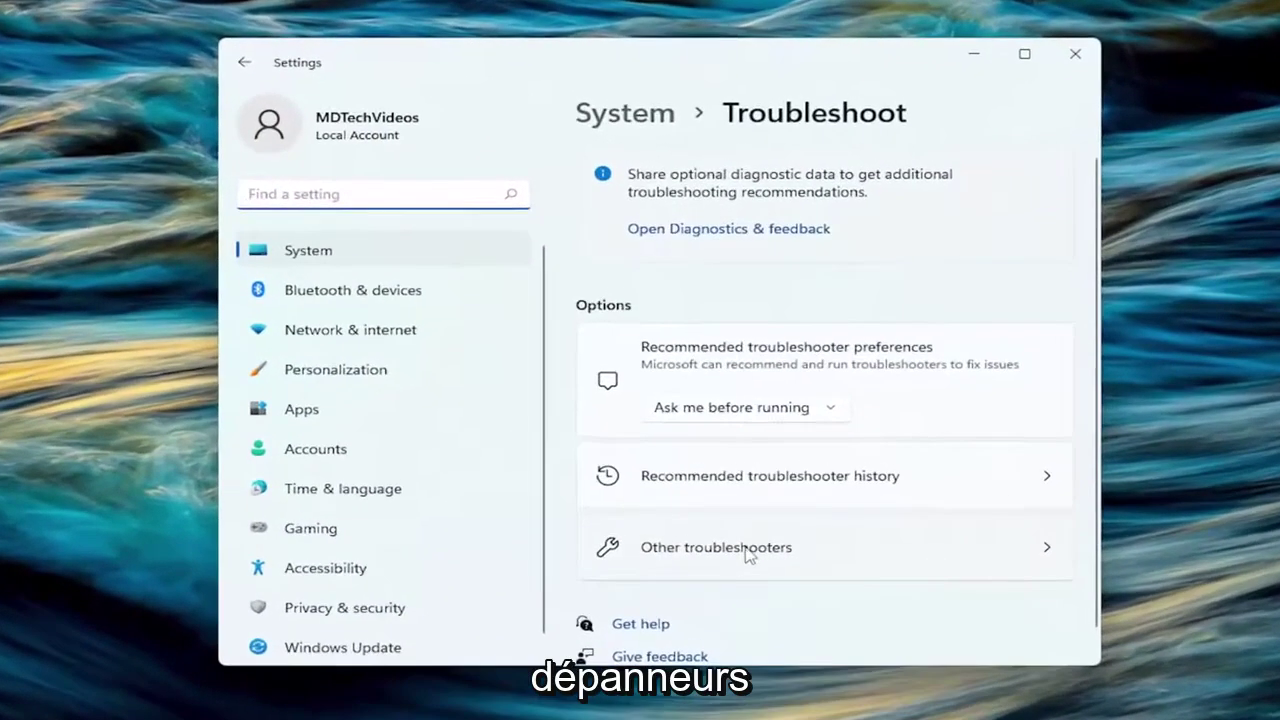
click(748, 550)
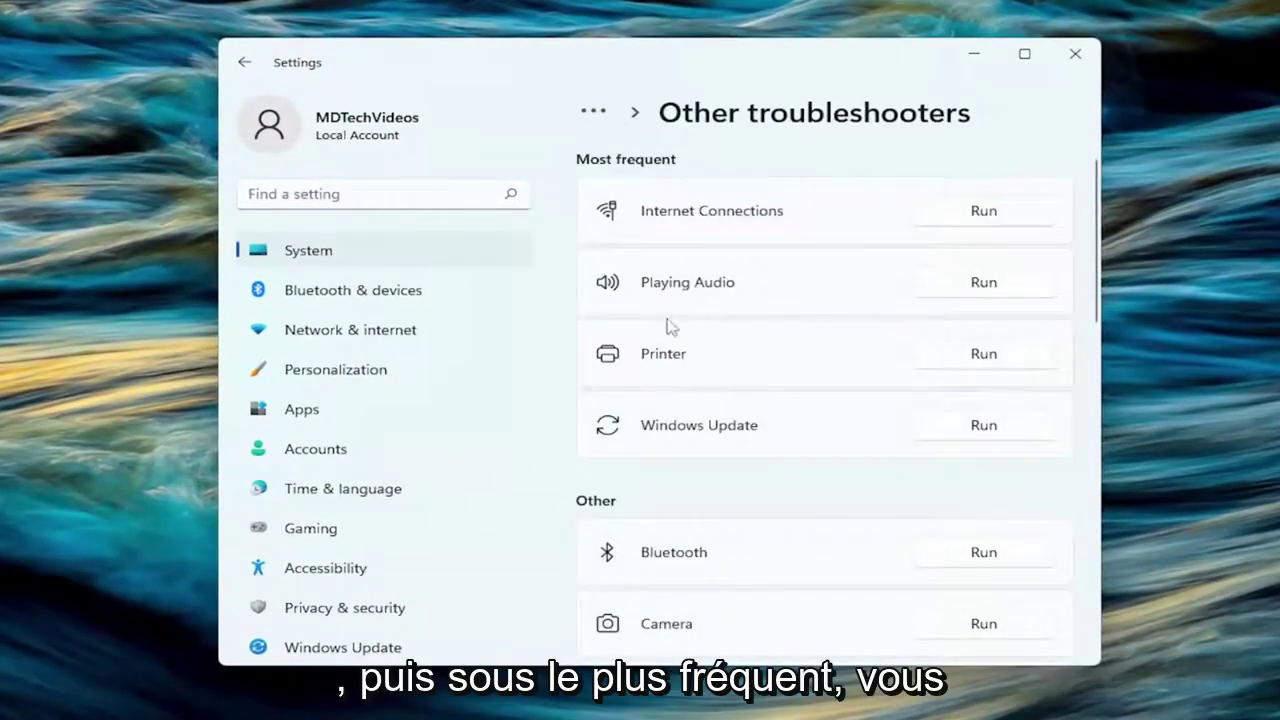
Run the Playing Audio troubleshooter, review the speaker enhancements it suggests, and close its results
click(986, 289)
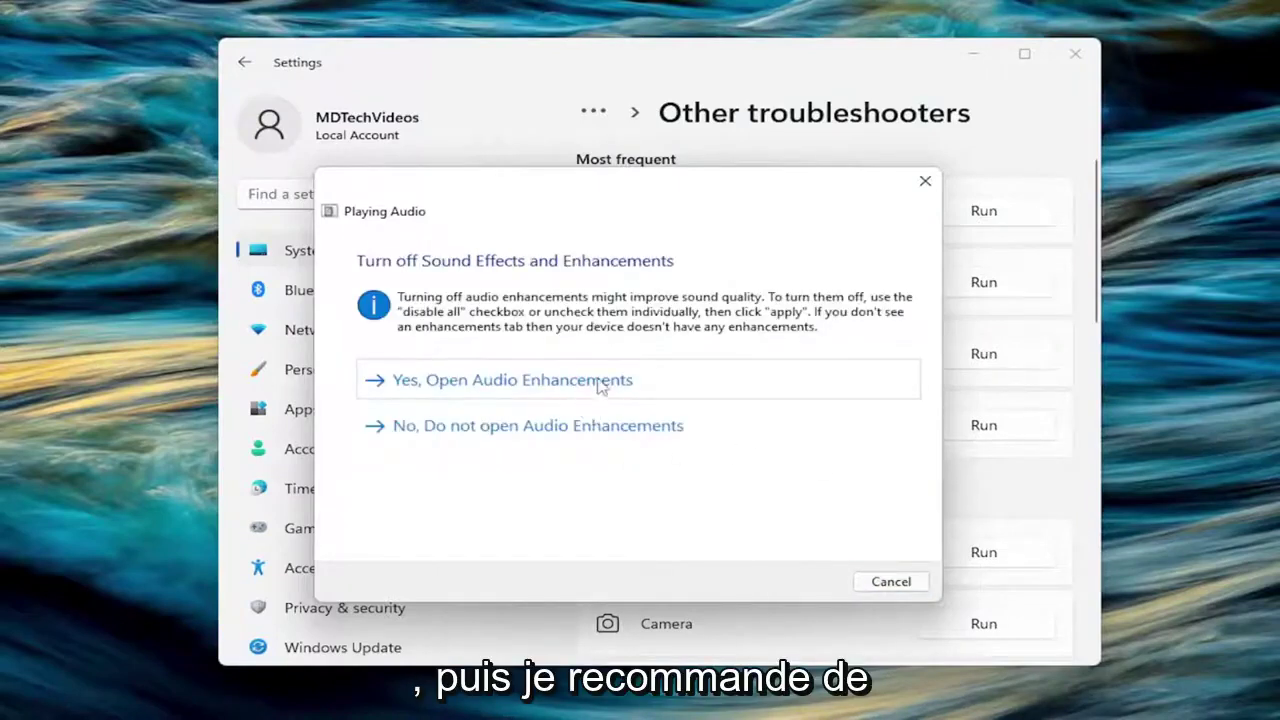
click(585, 382)
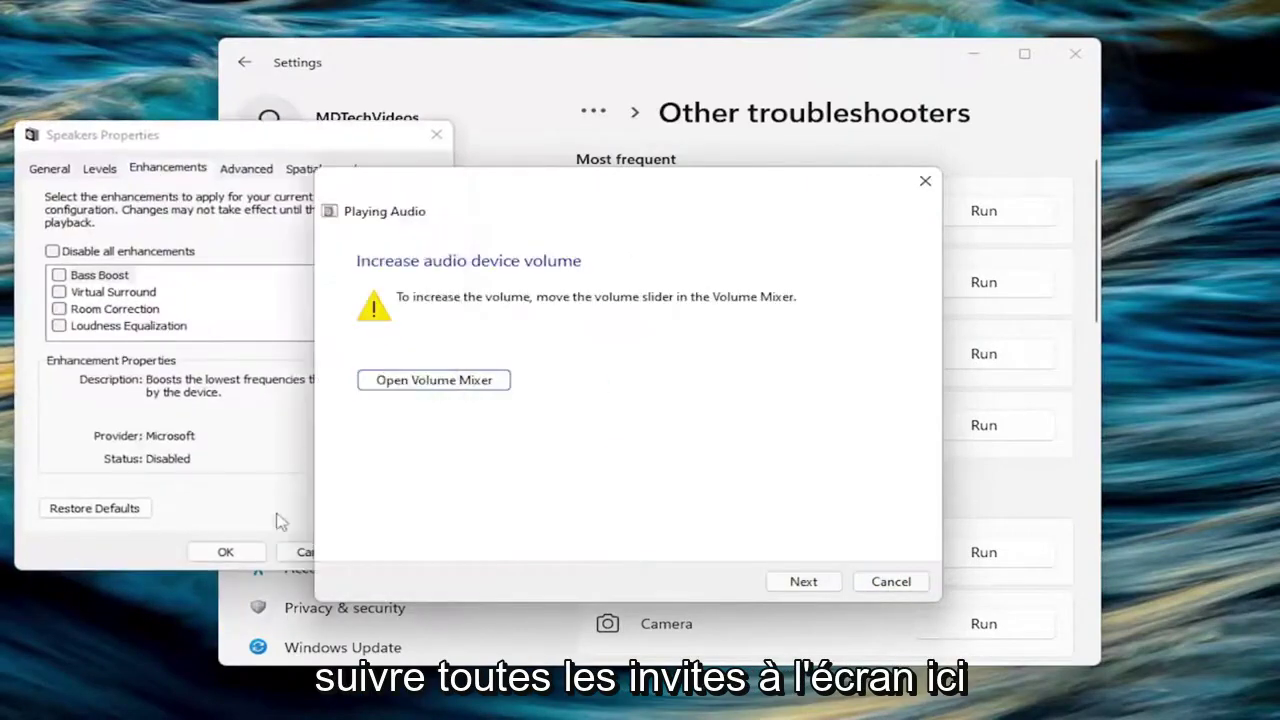
click(203, 450)
click(225, 551)
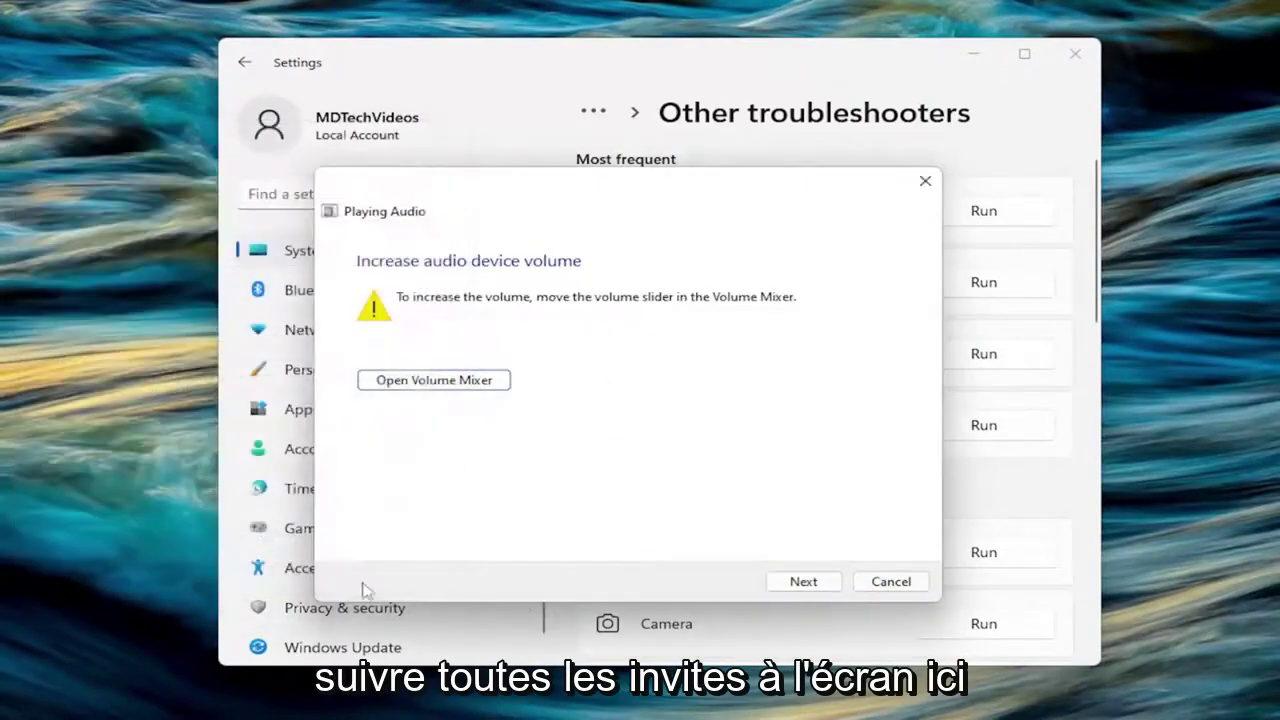
click(830, 590)
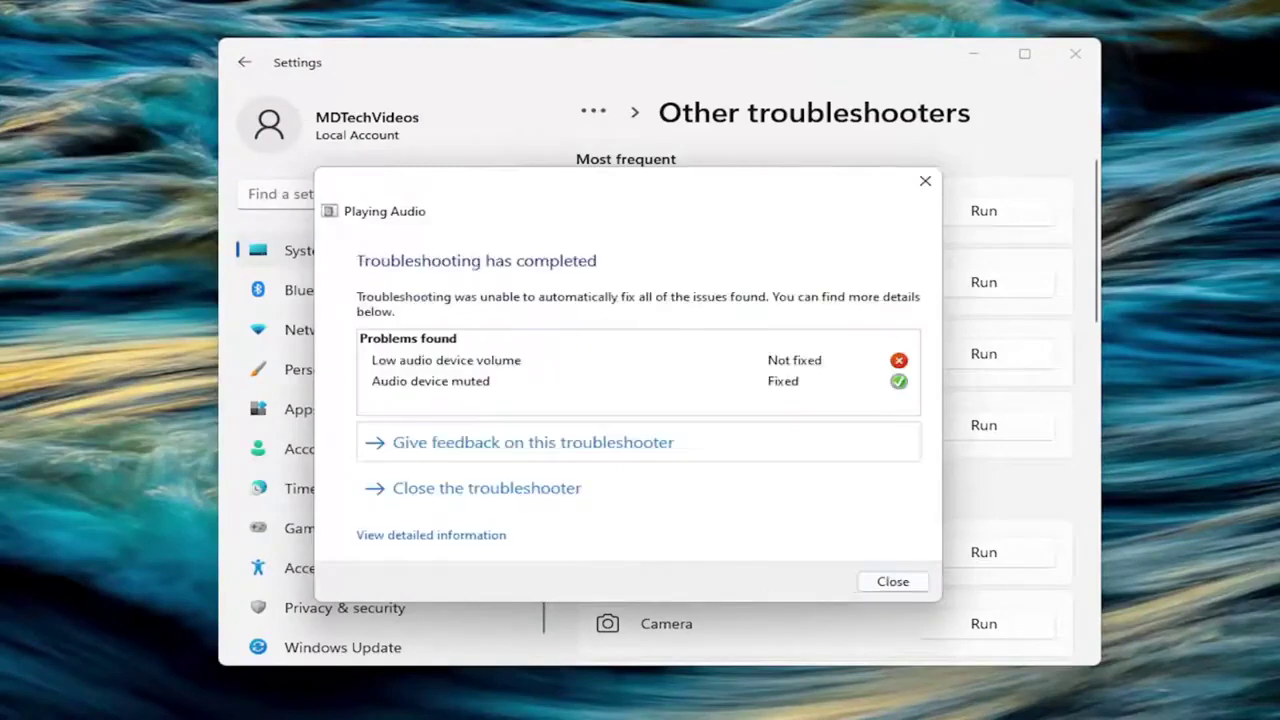
click(893, 584)
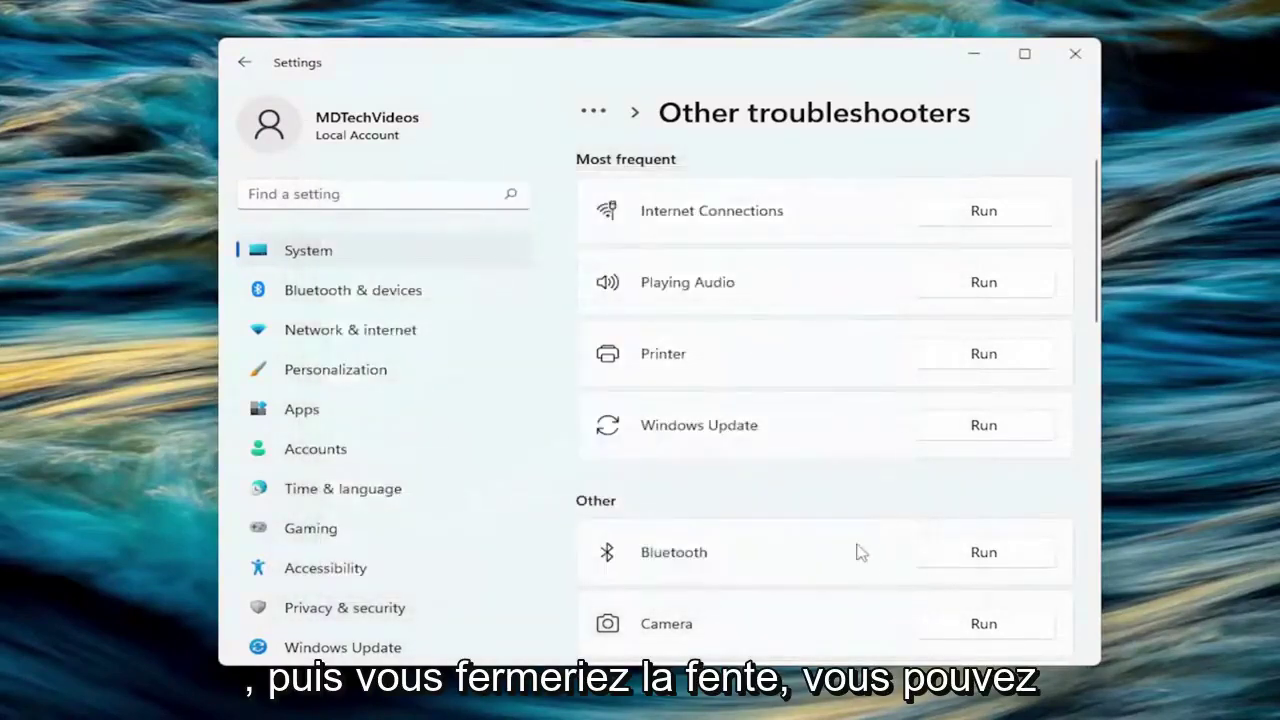
Run the Recording Audio troubleshooter, dismiss its no-problem result, and close Settings
scroll(850, 470, down, 1)
scroll(845, 462, down, 2)
scroll(694, 337, down, 5)
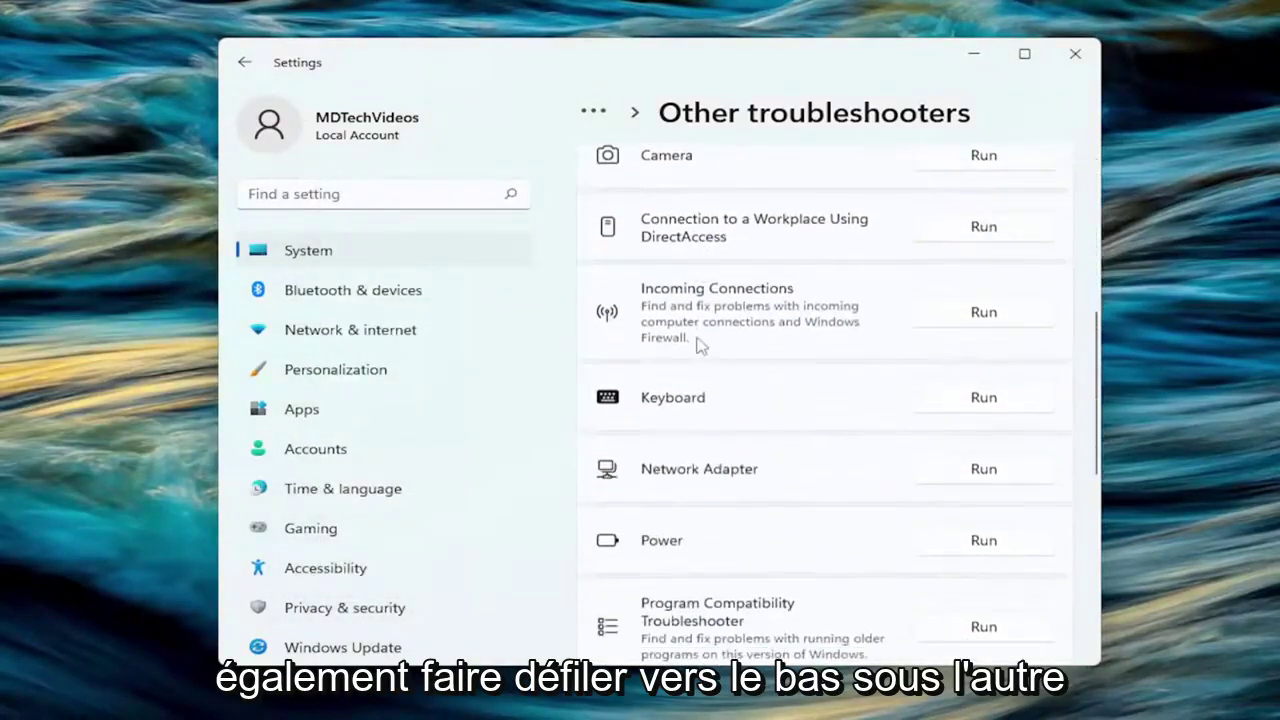
scroll(700, 353, down, 2)
scroll(700, 353, down, 1)
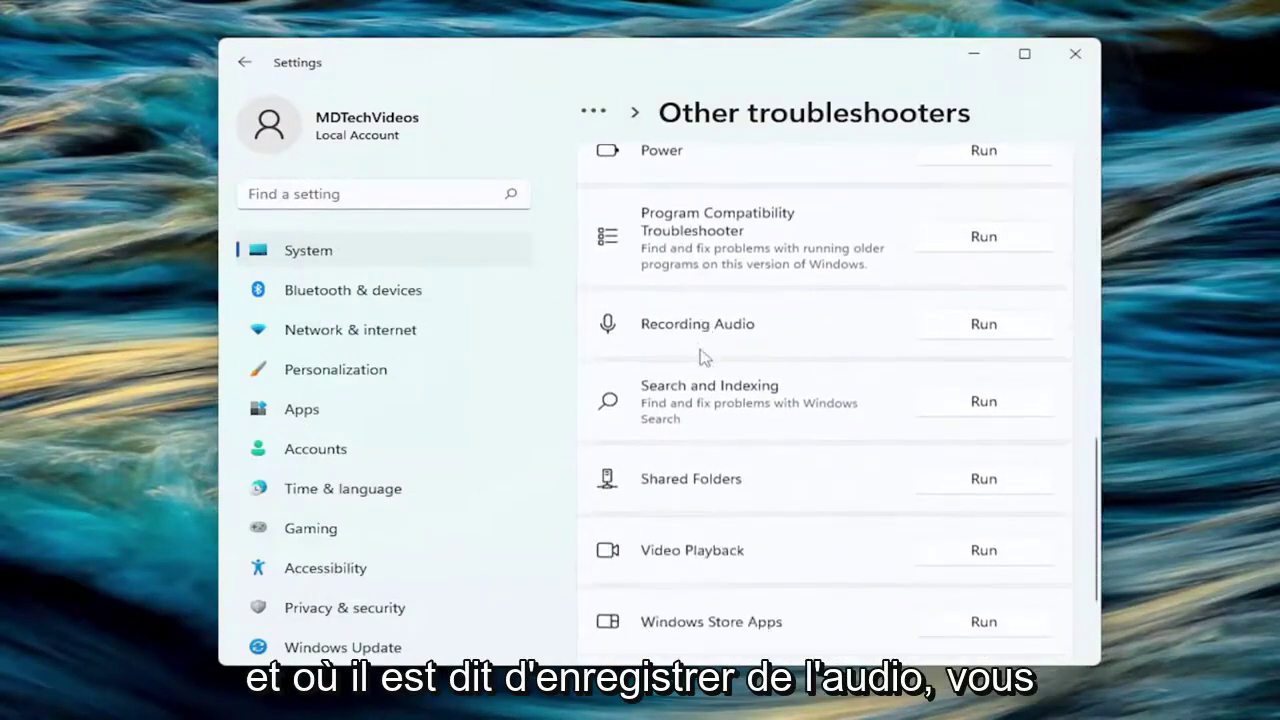
scroll(703, 355, up, 1)
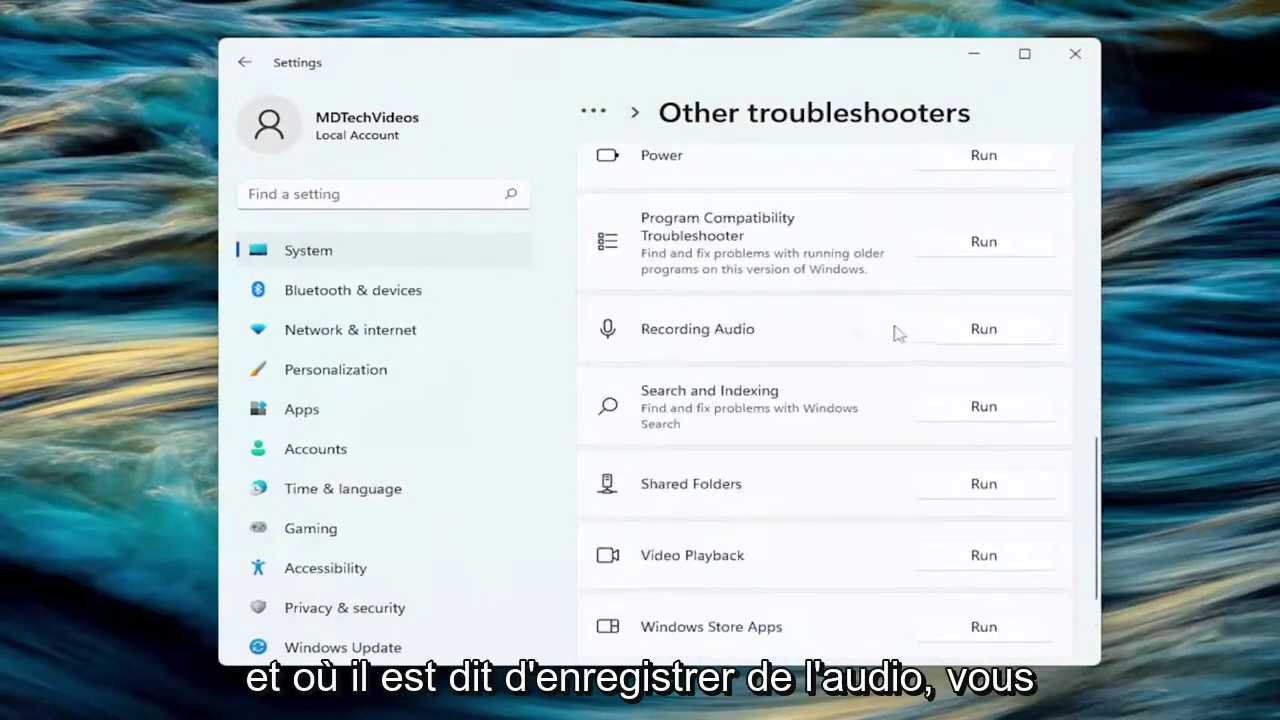
click(995, 338)
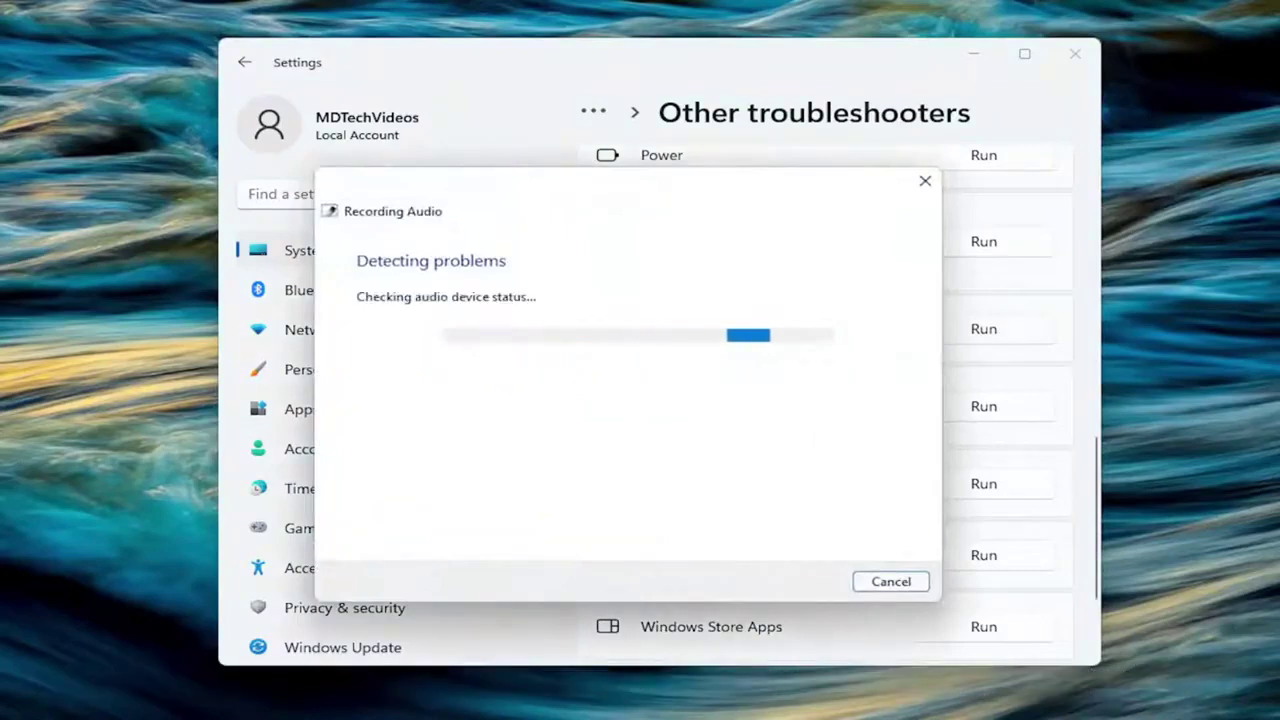
click(891, 582)
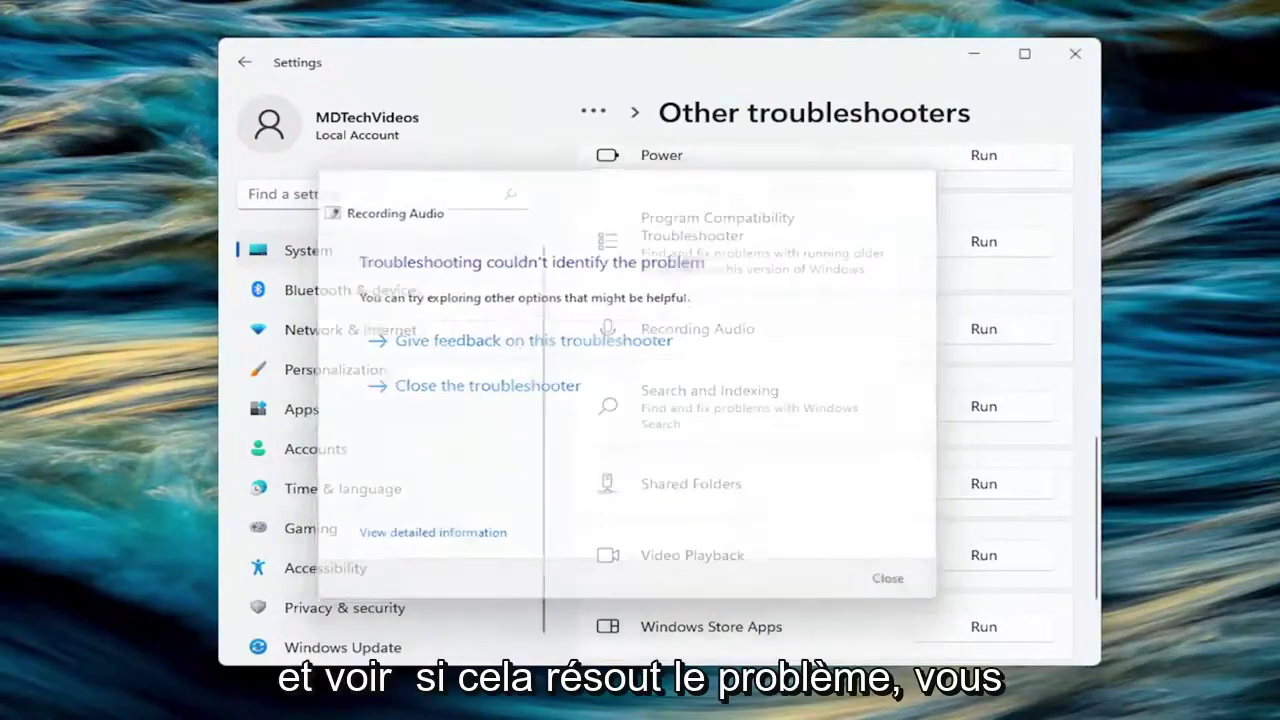
click(1066, 55)
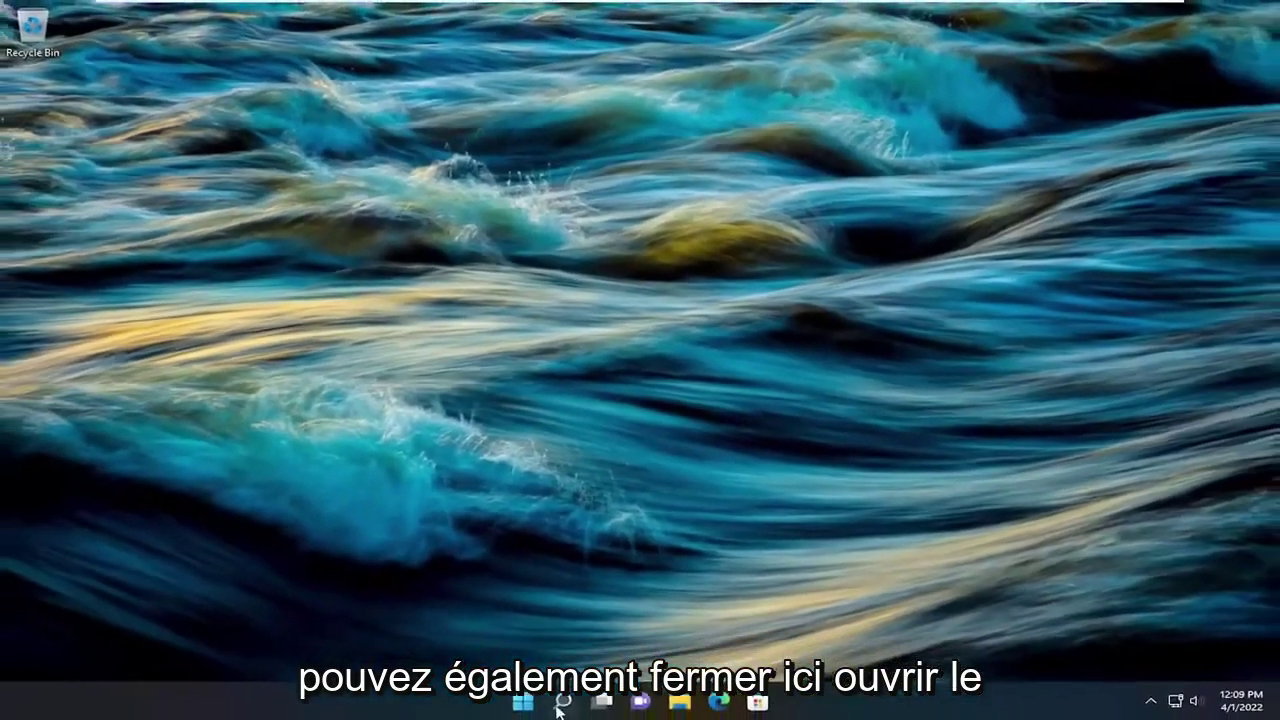
Open Device Manager, expand Audio inputs and outputs, and right-click Speakers (High Definition Audio Device)
click(562, 703)
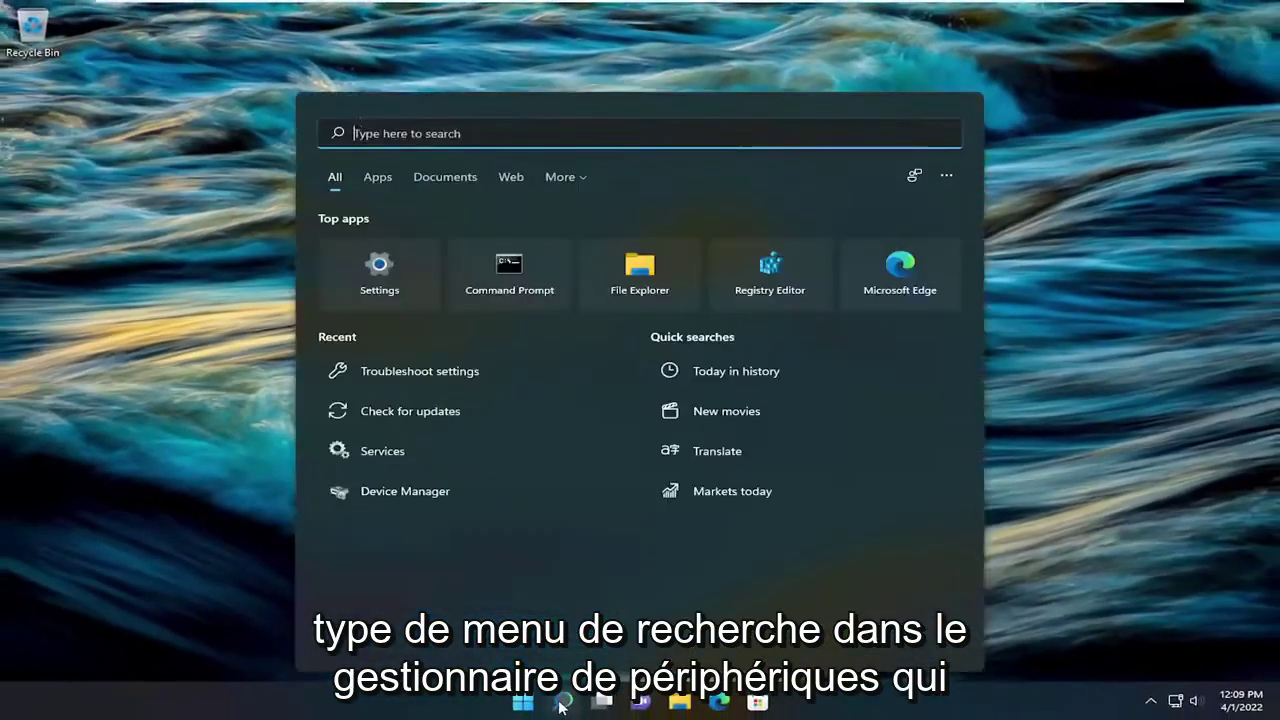
text(device manager)
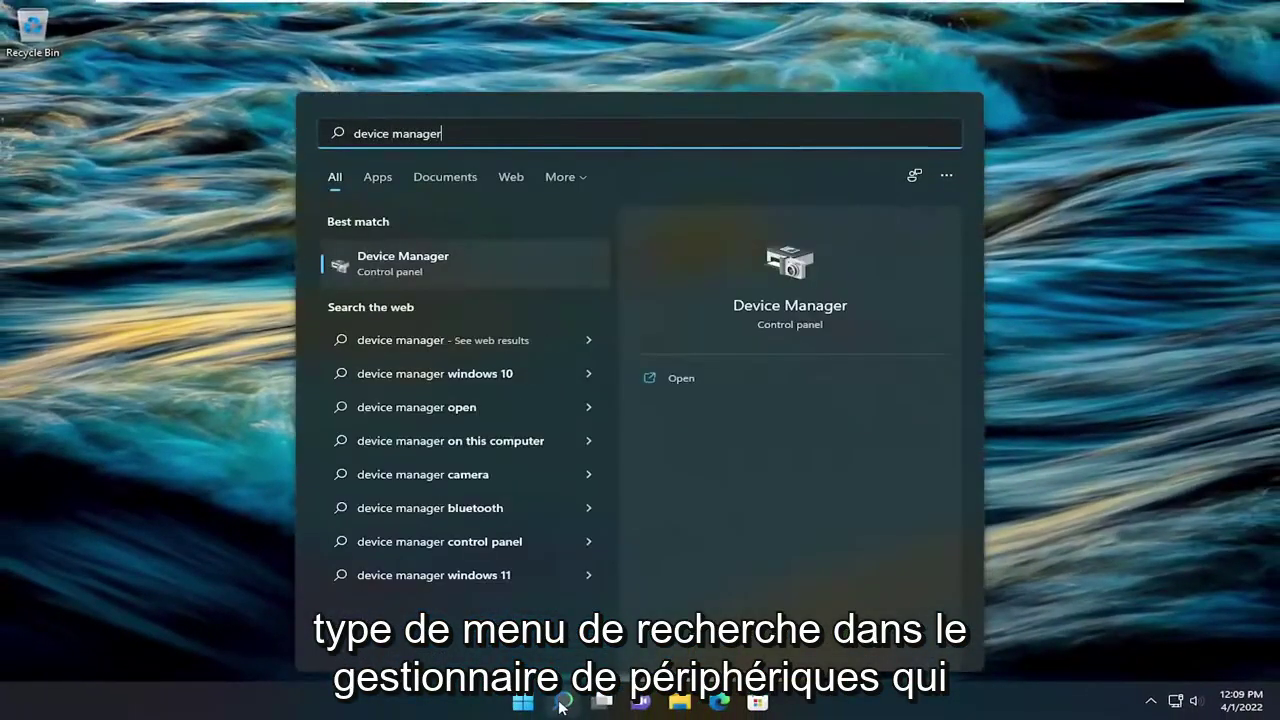
click(422, 264)
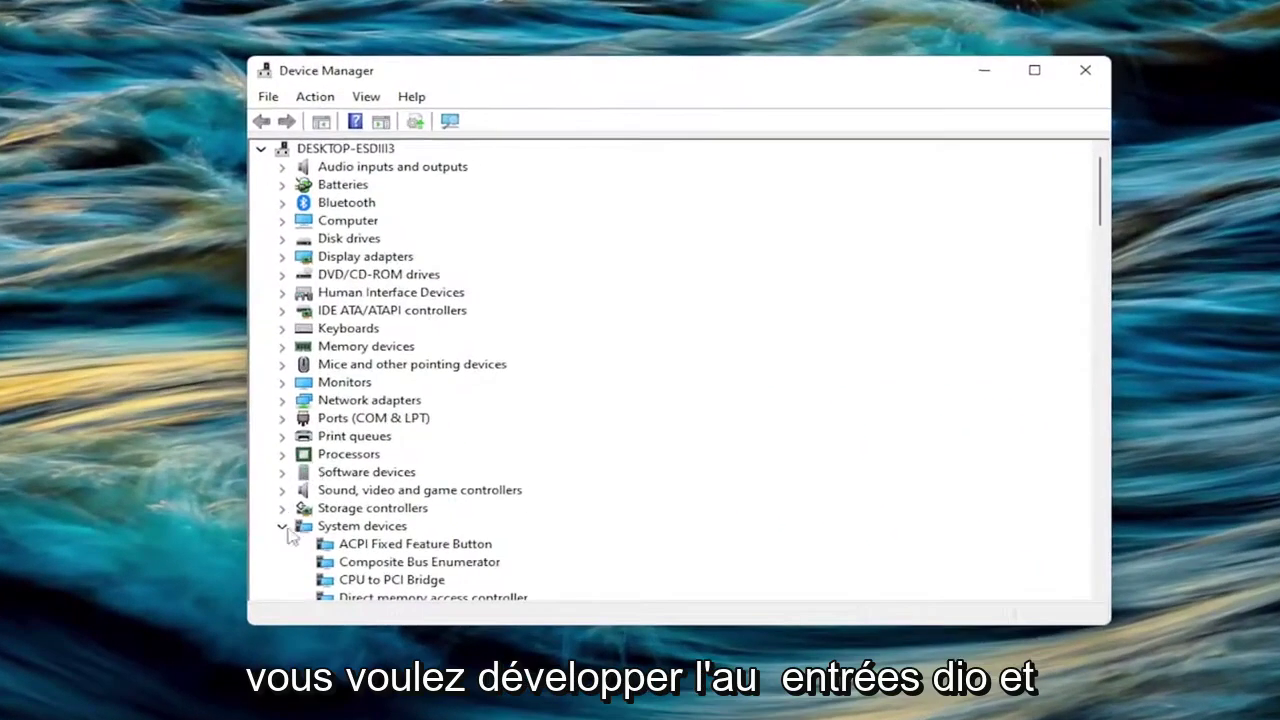
click(283, 526)
click(390, 168)
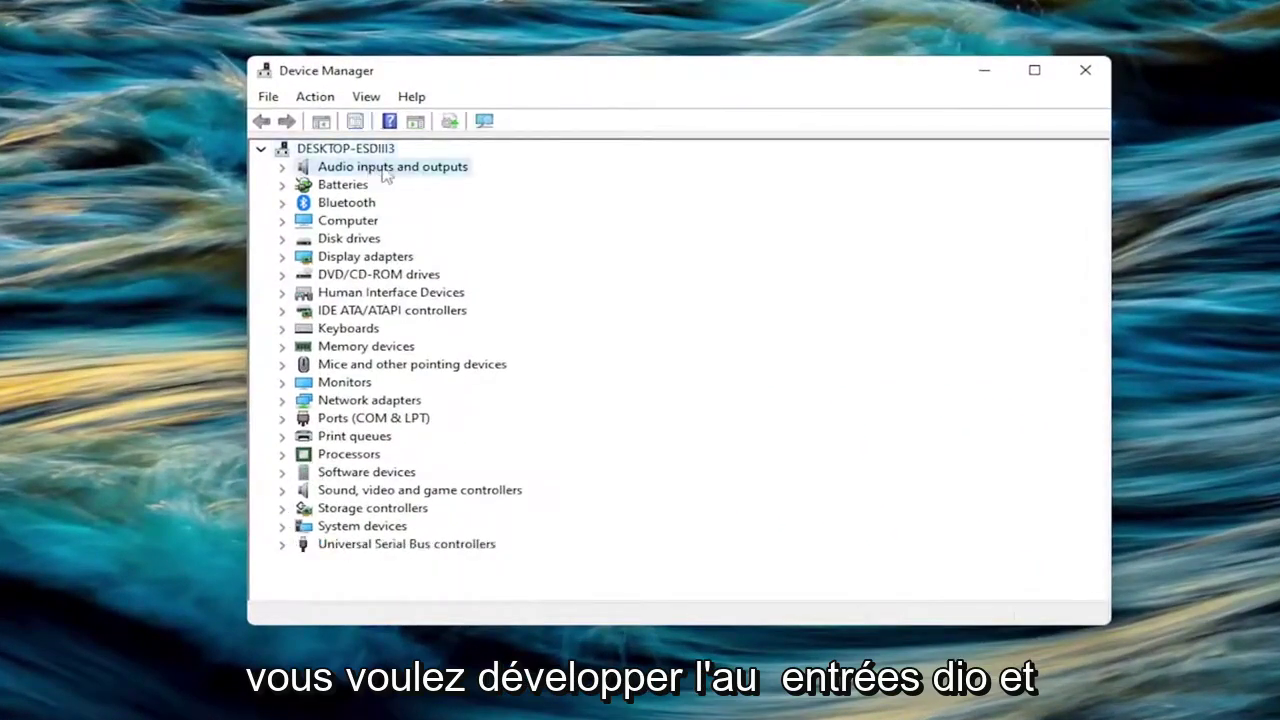
double_click(395, 168)
click(383, 204)
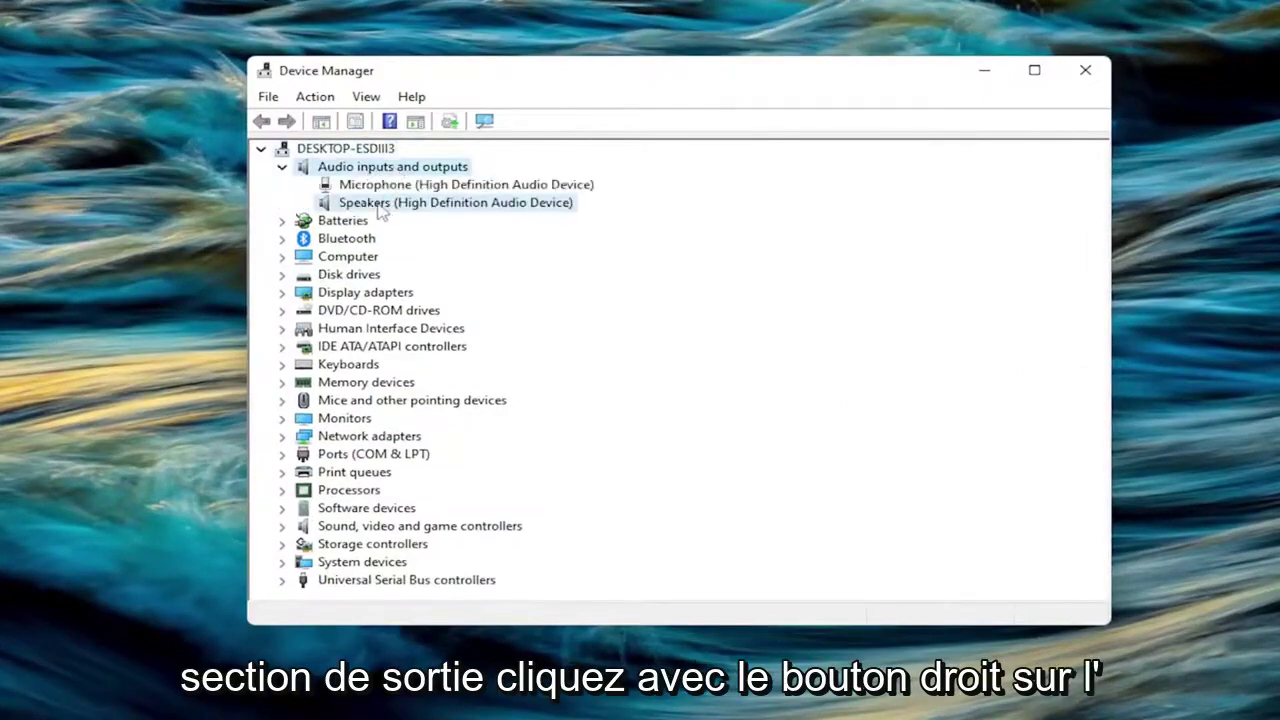
right_click(382, 208)
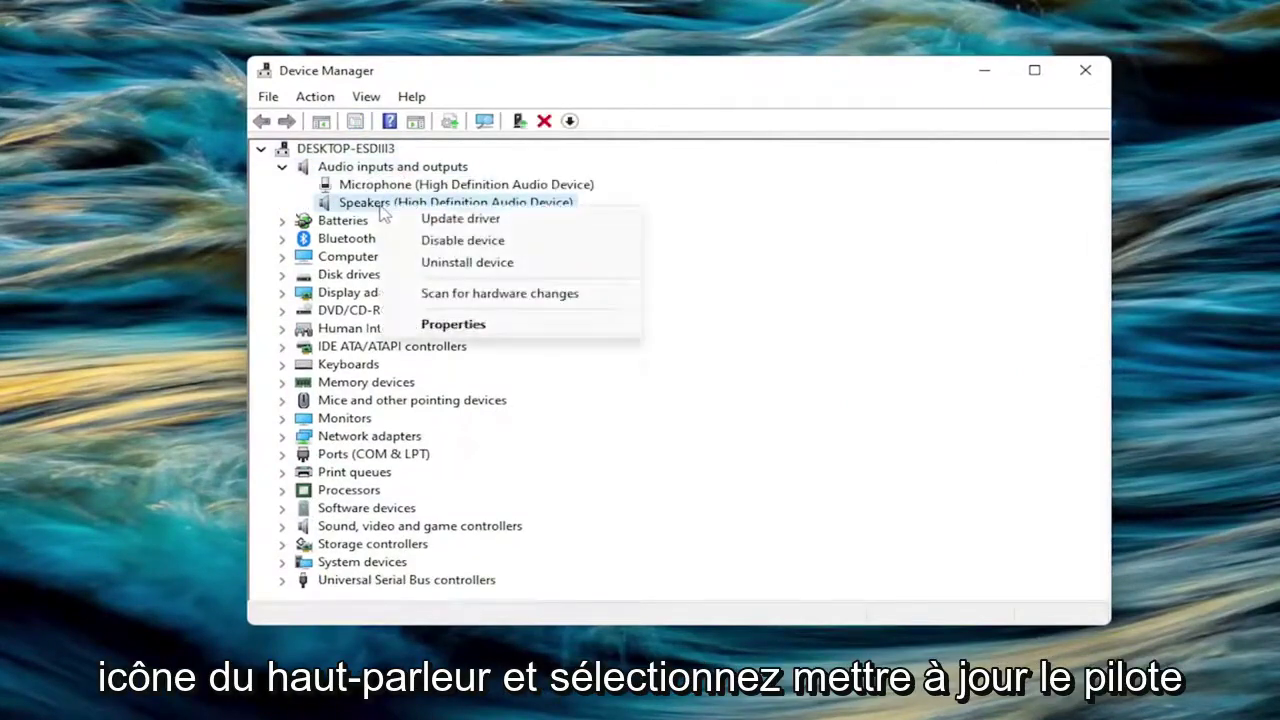
Install the Audio Endpoint driver for the Speakers from the list of compatible drivers
click(443, 220)
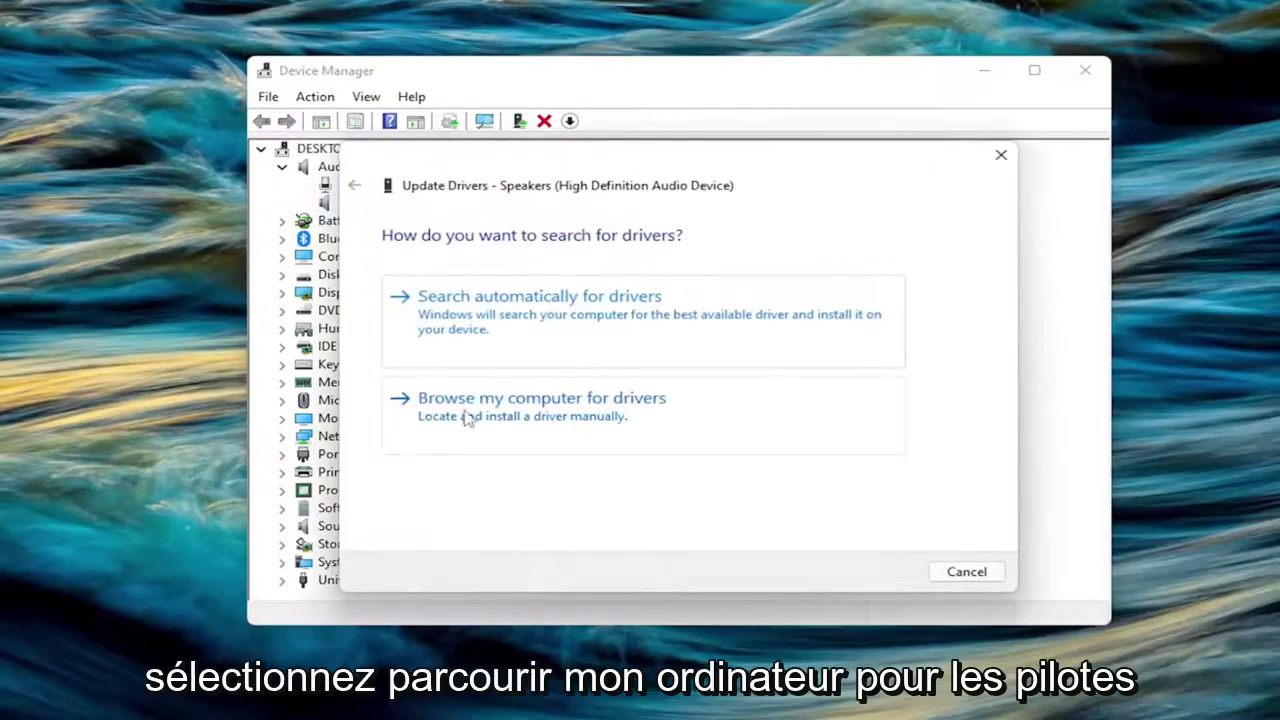
click(524, 416)
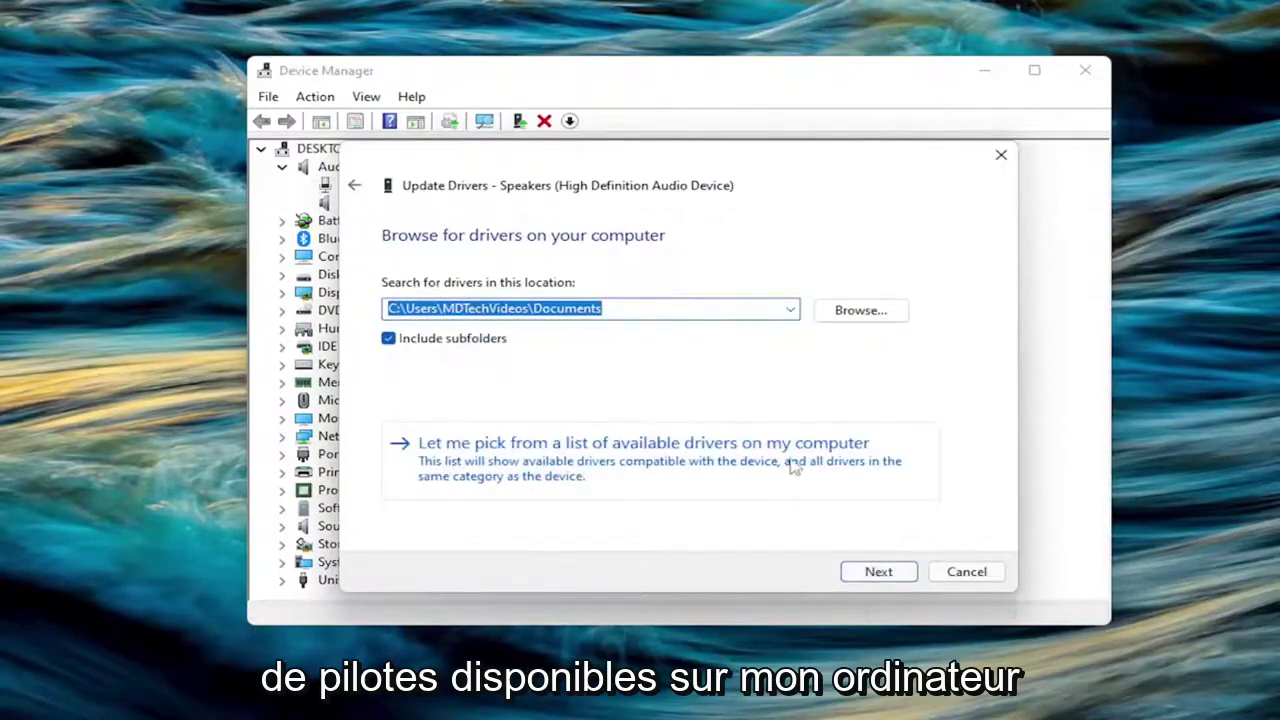
click(684, 474)
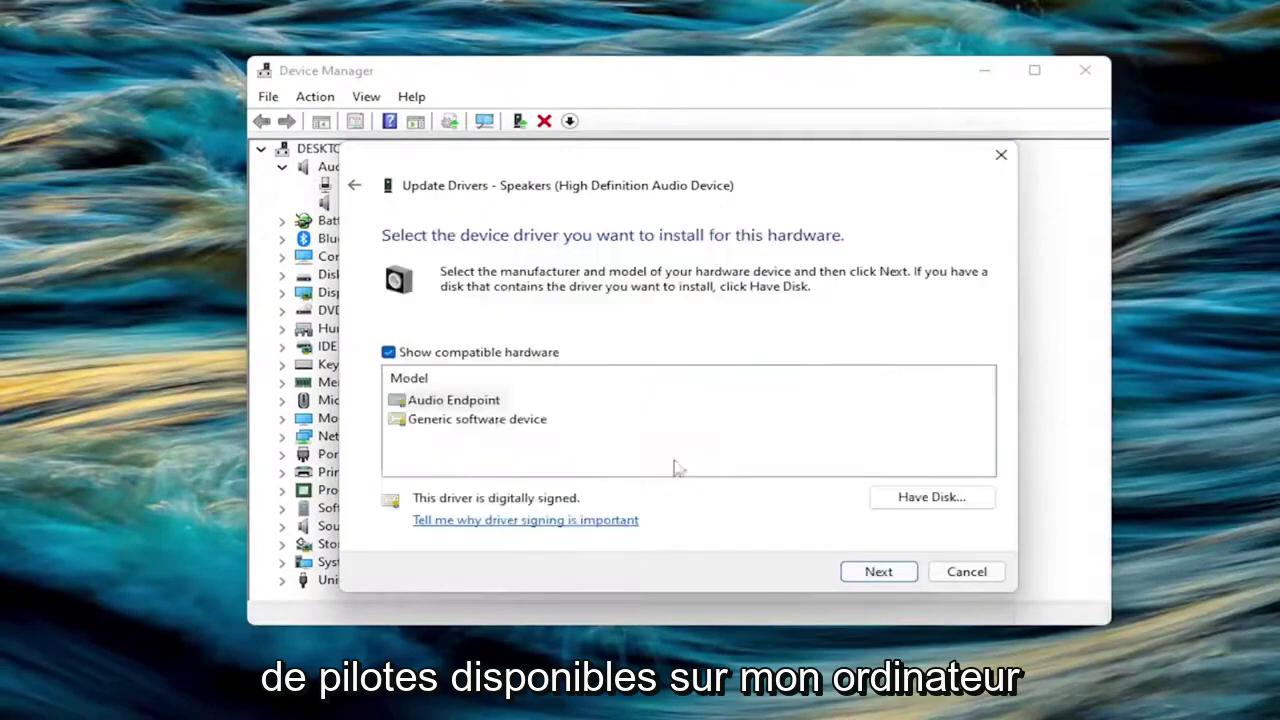
click(459, 401)
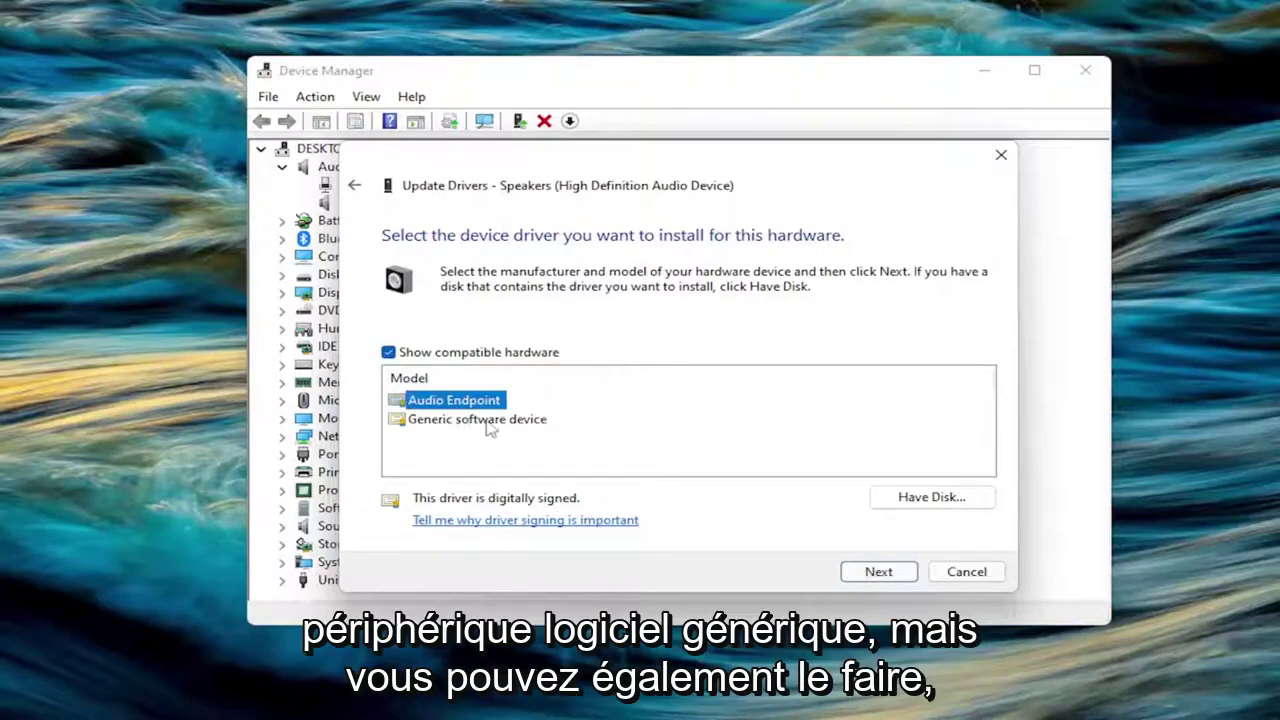
click(484, 422)
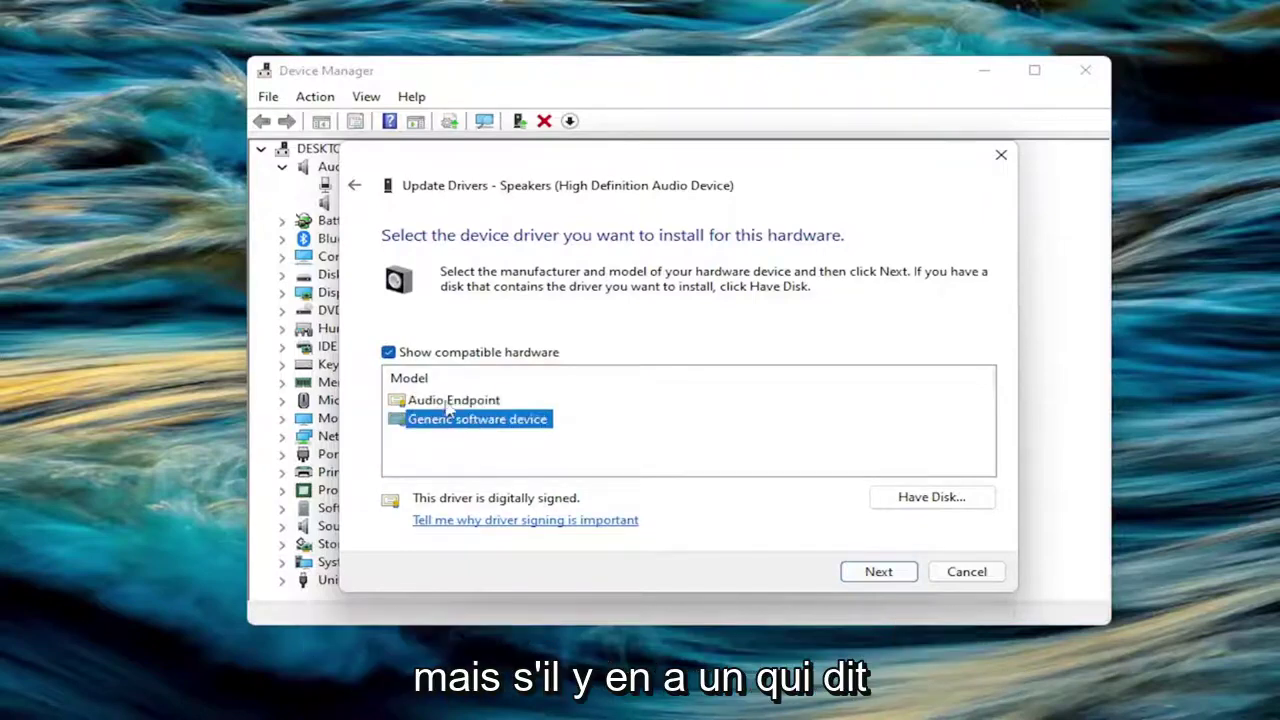
click(448, 402)
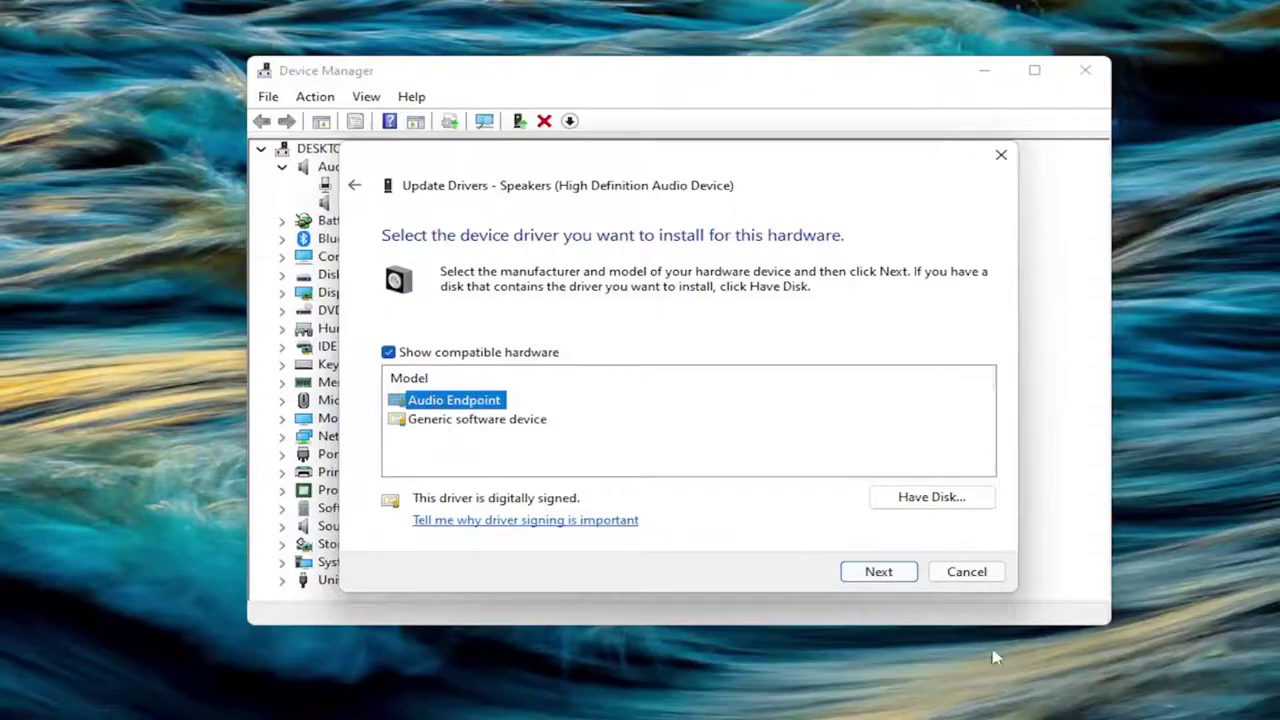
click(878, 571)
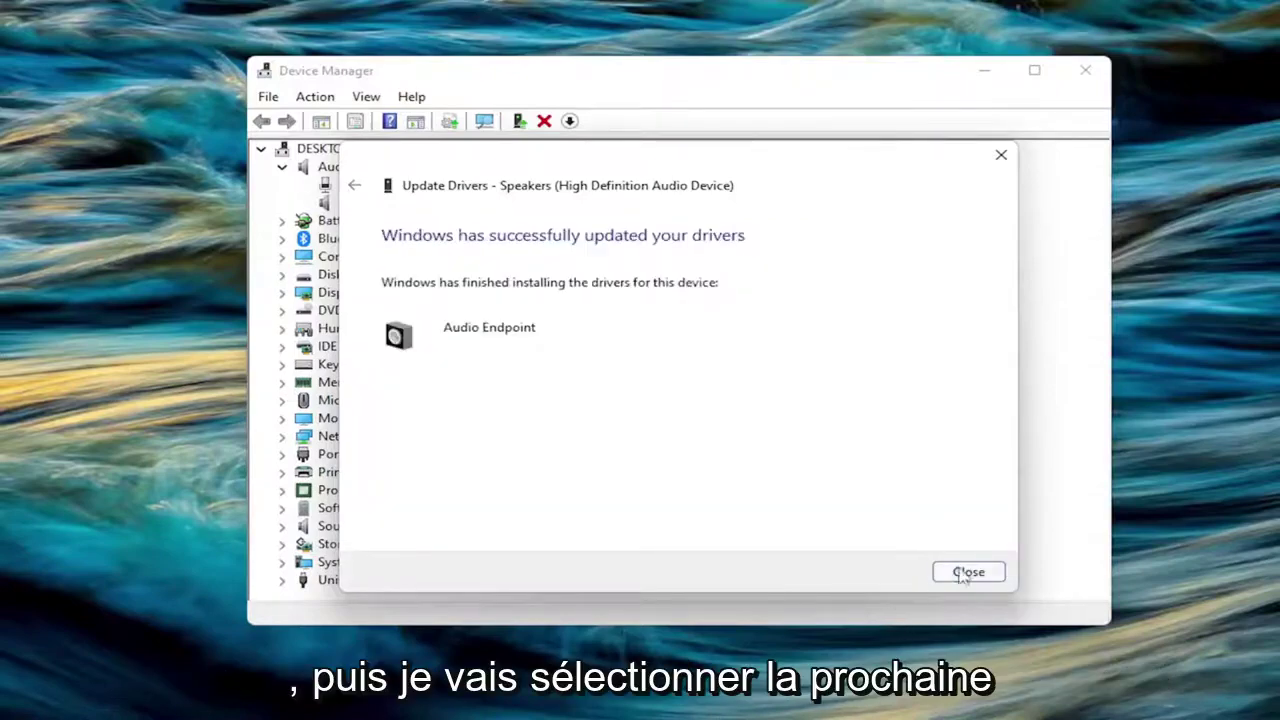
click(966, 572)
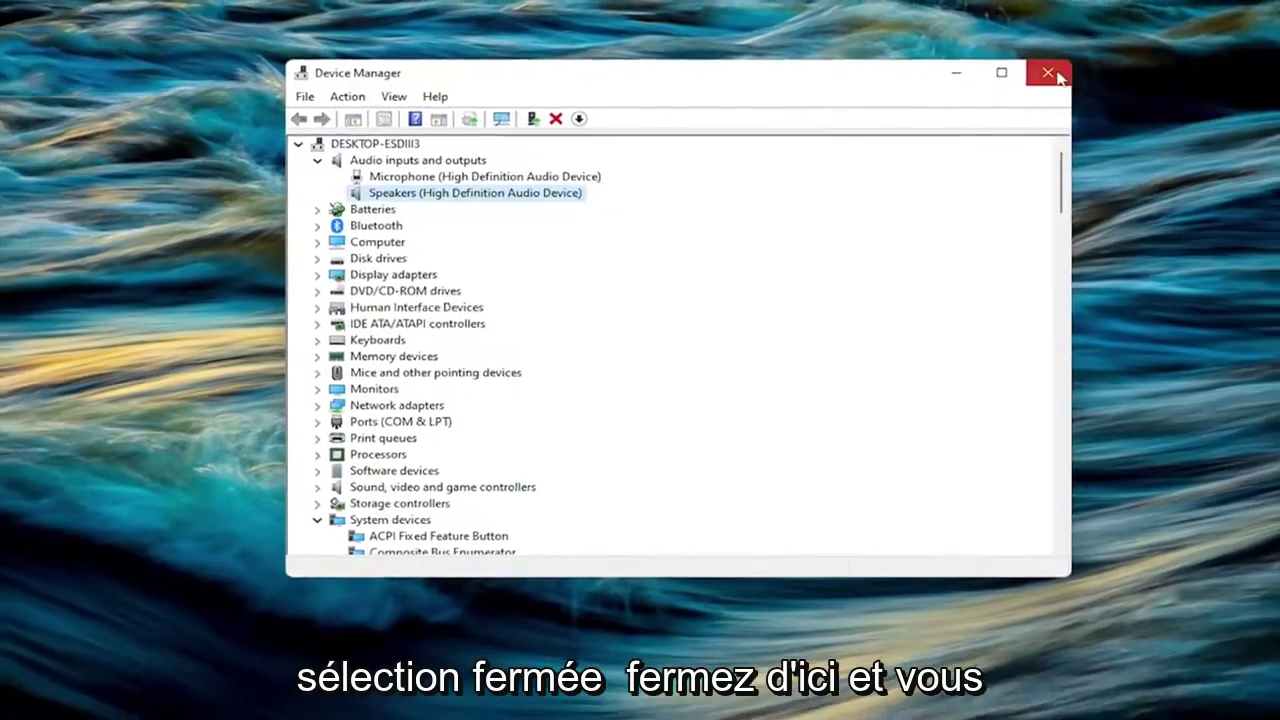
Close Device Manager and restart Windows from the Start button's context menu
click(1057, 78)
right_click(522, 702)
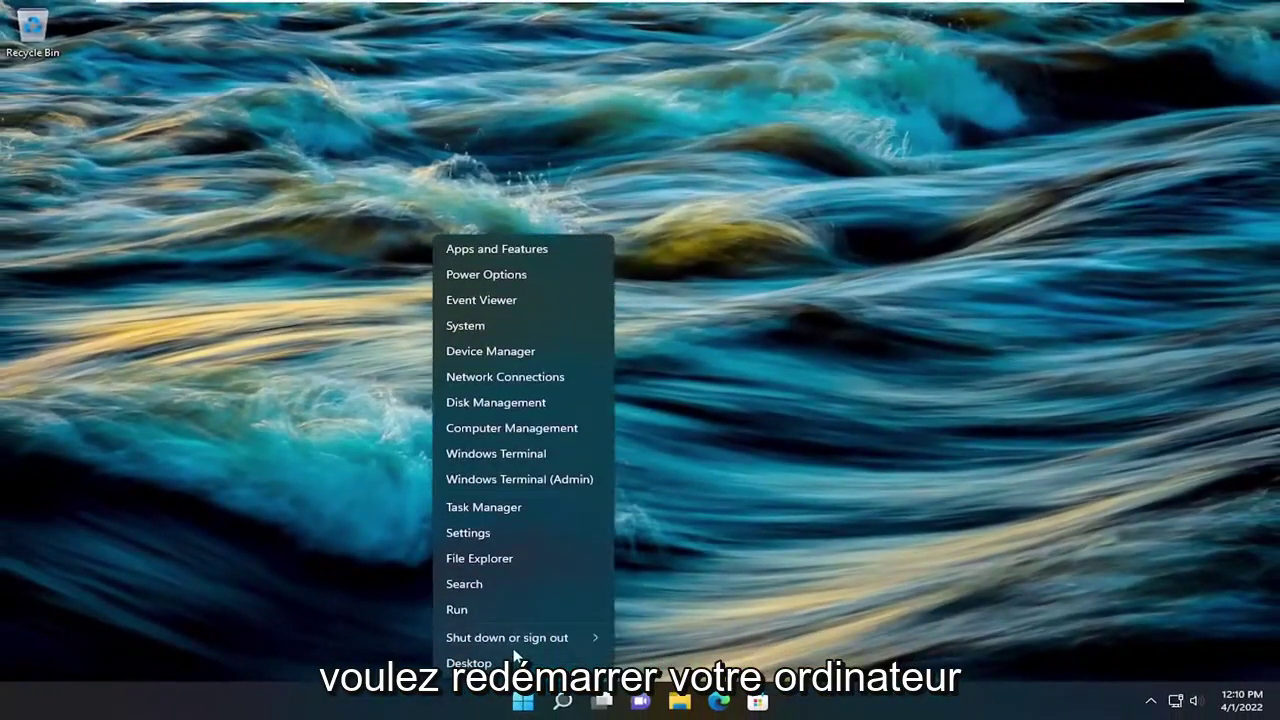
mouse_move(530, 637)
click(650, 663)
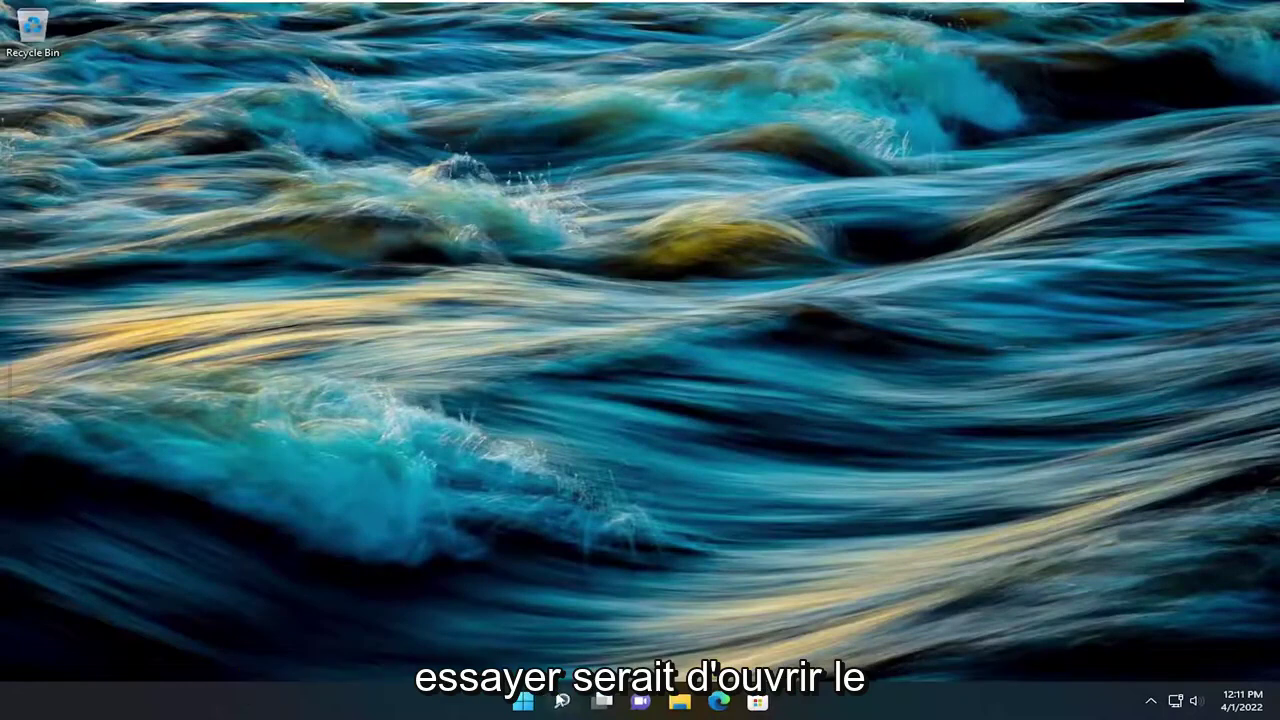
Open Control Panel via search, set View by to Large icons, and open Sound
click(562, 700)
text(control panel)
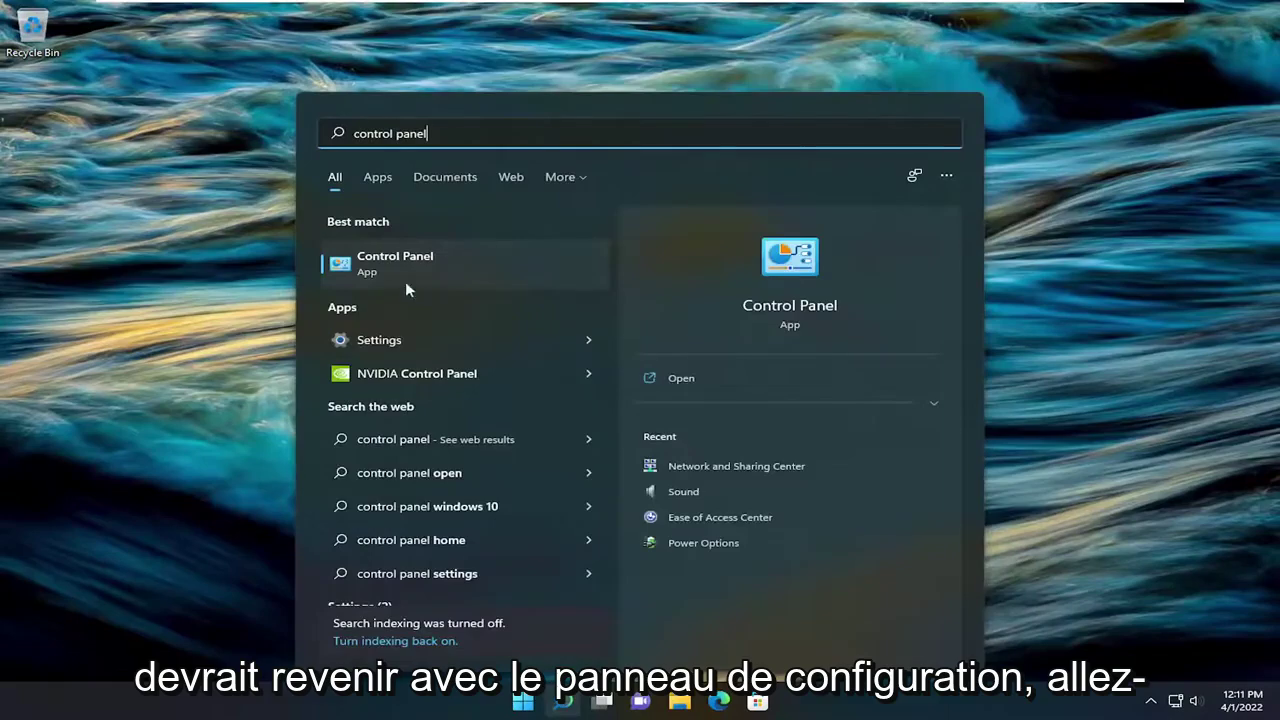
click(381, 267)
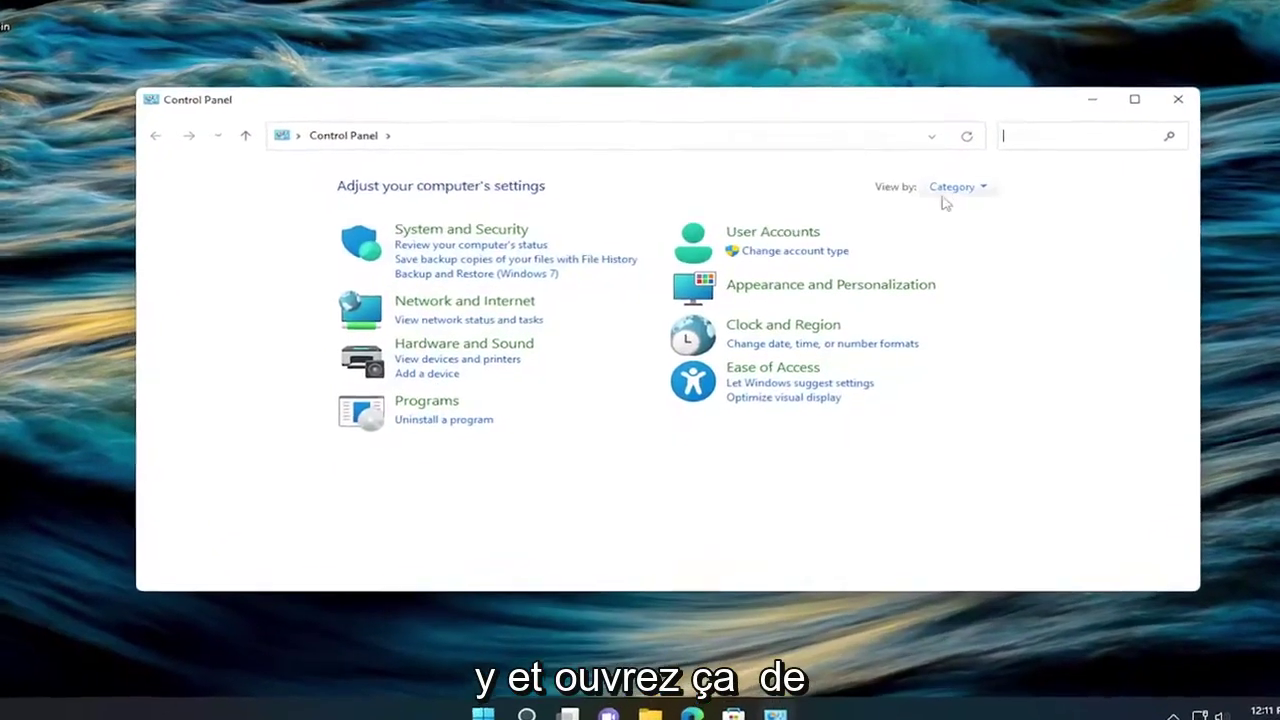
click(955, 187)
click(998, 215)
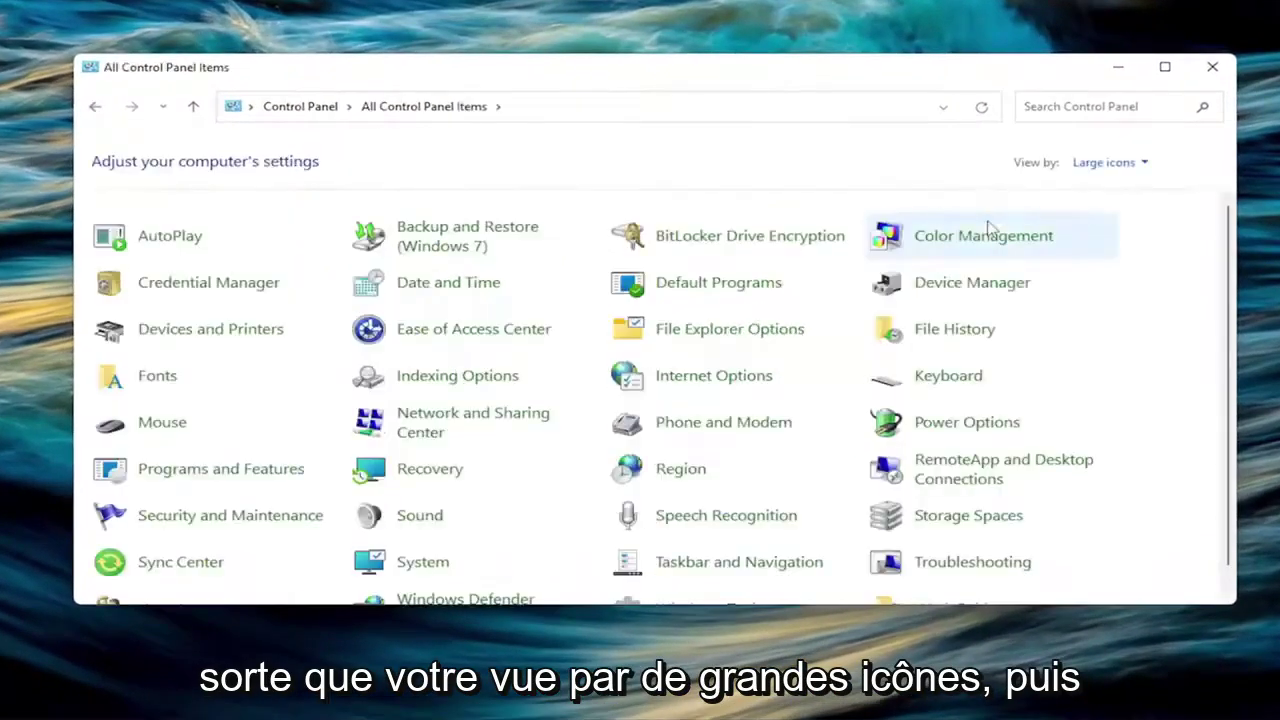
click(420, 516)
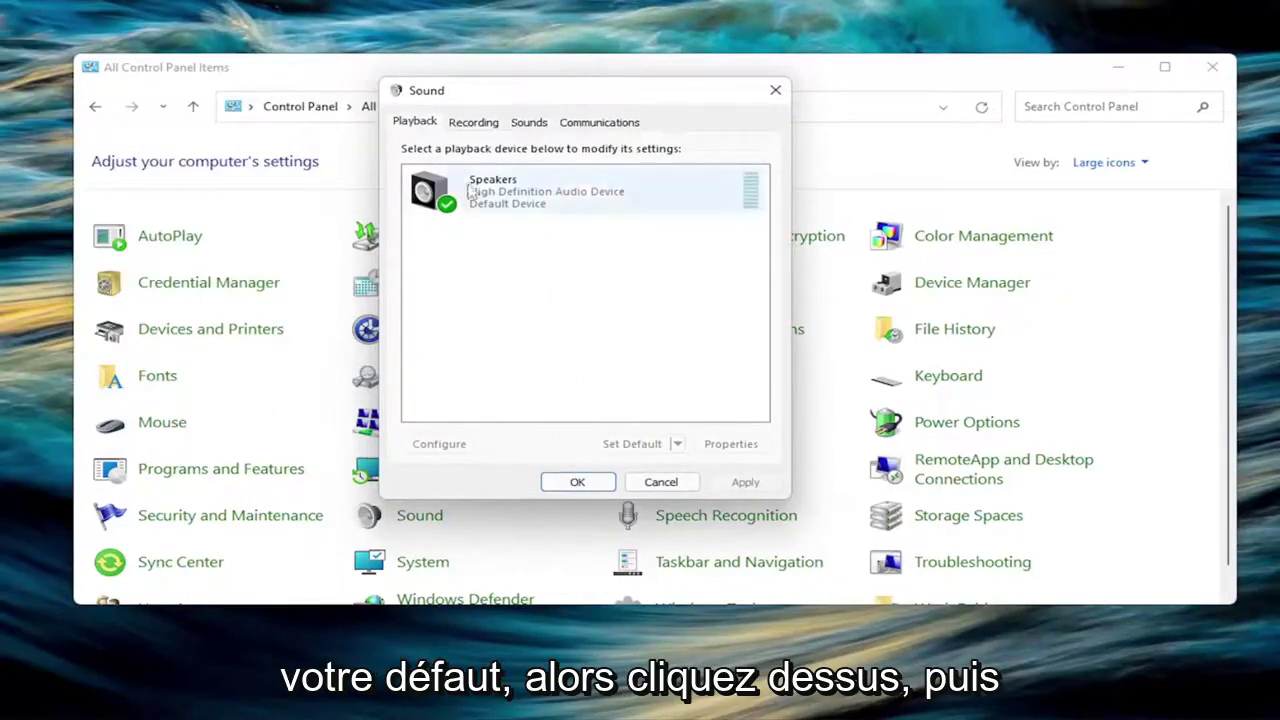
click(517, 200)
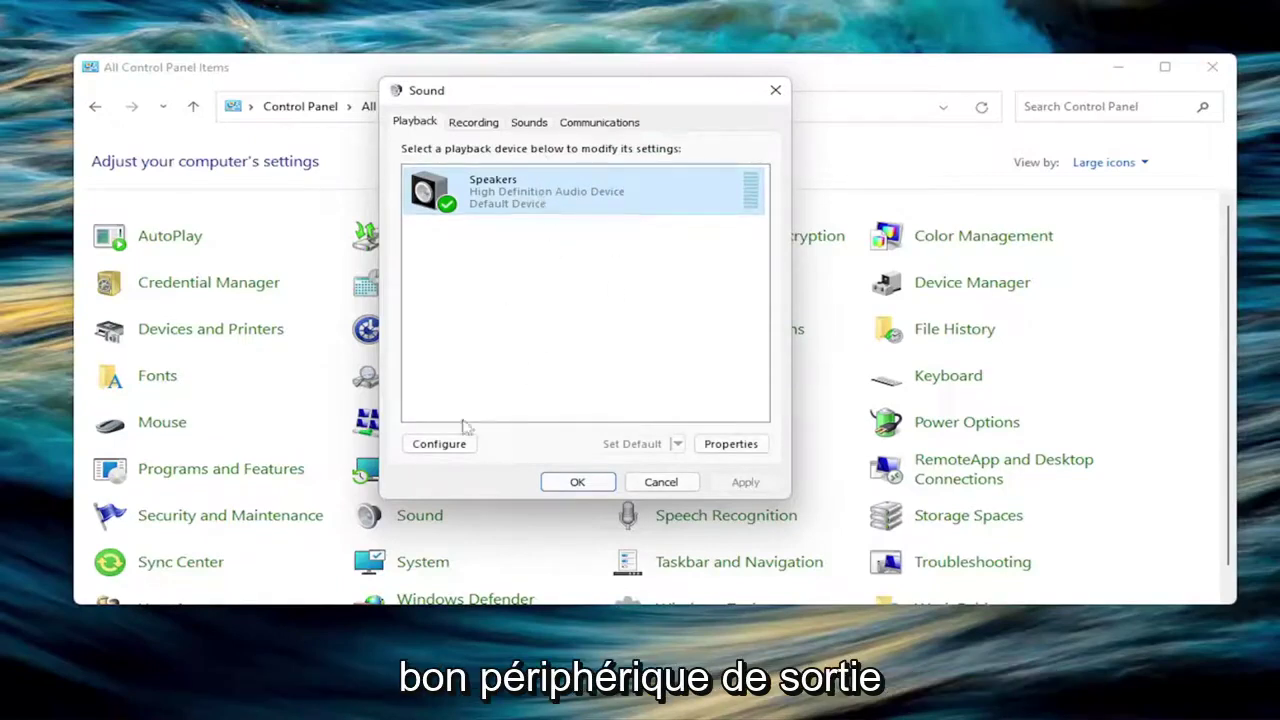
click(428, 444)
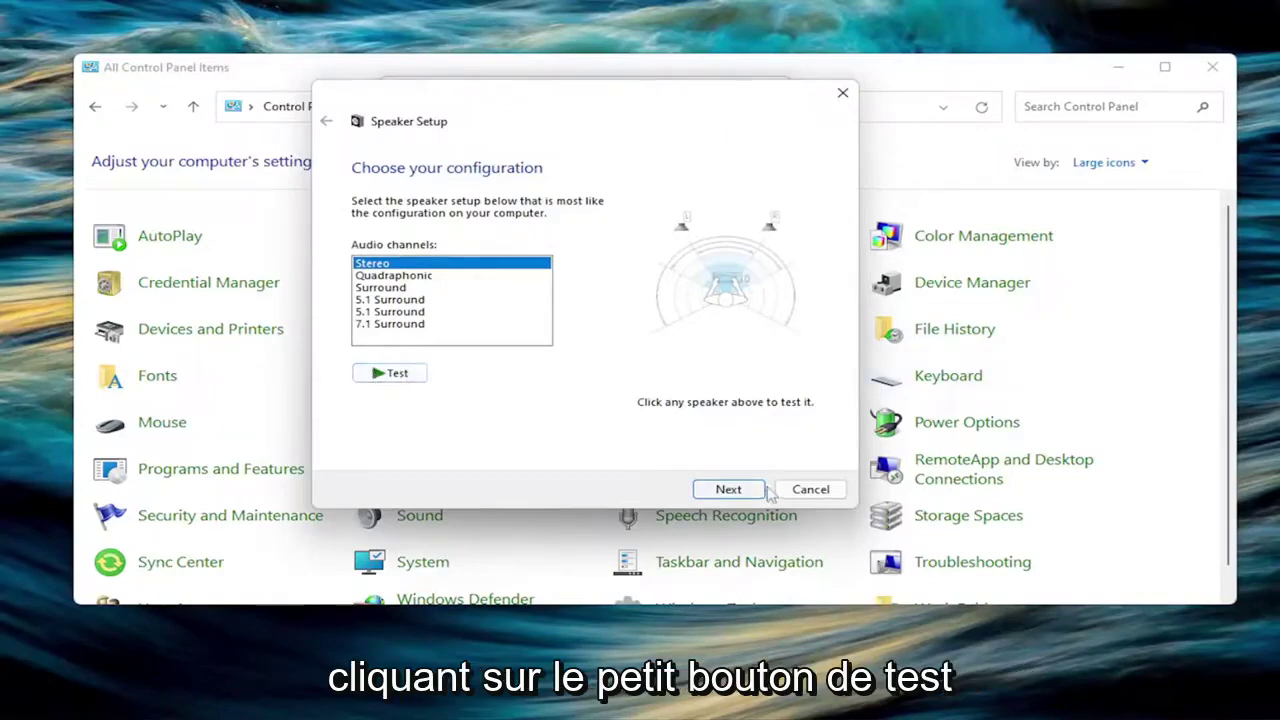
click(810, 490)
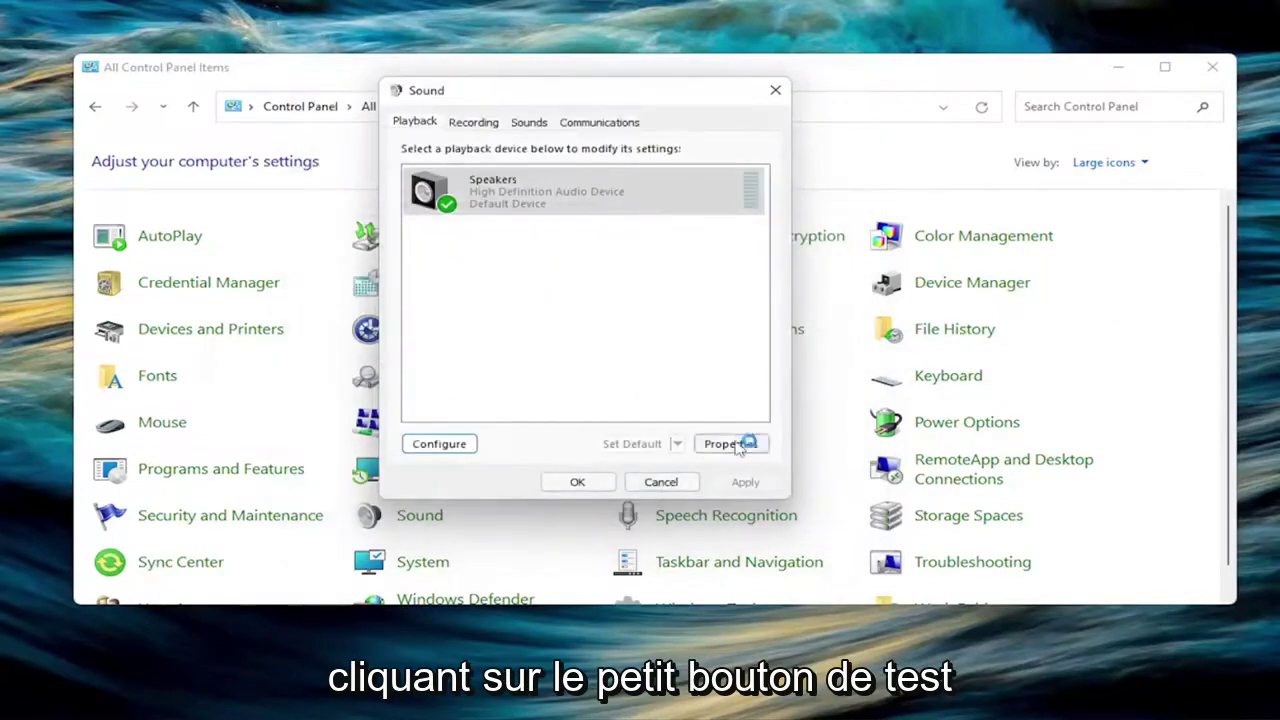
Check Disable all enhancements in the Speakers properties, apply it, and close both Sound dialogs
click(740, 444)
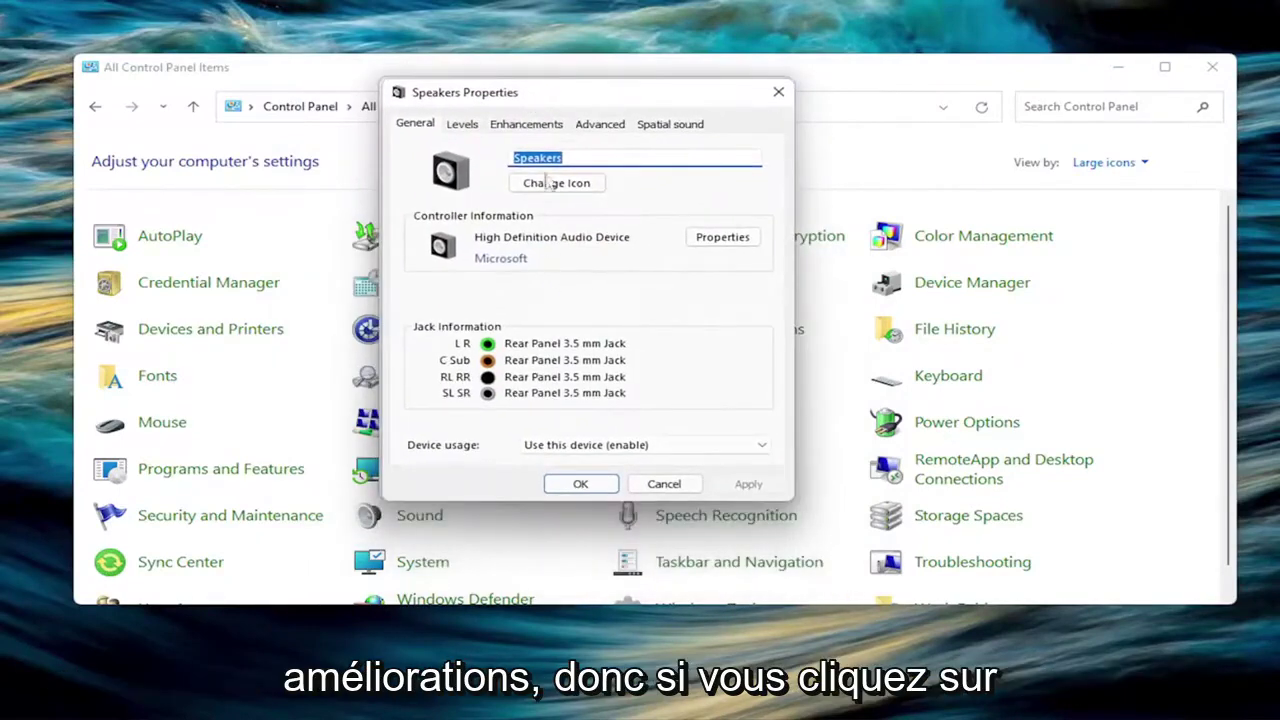
click(550, 125)
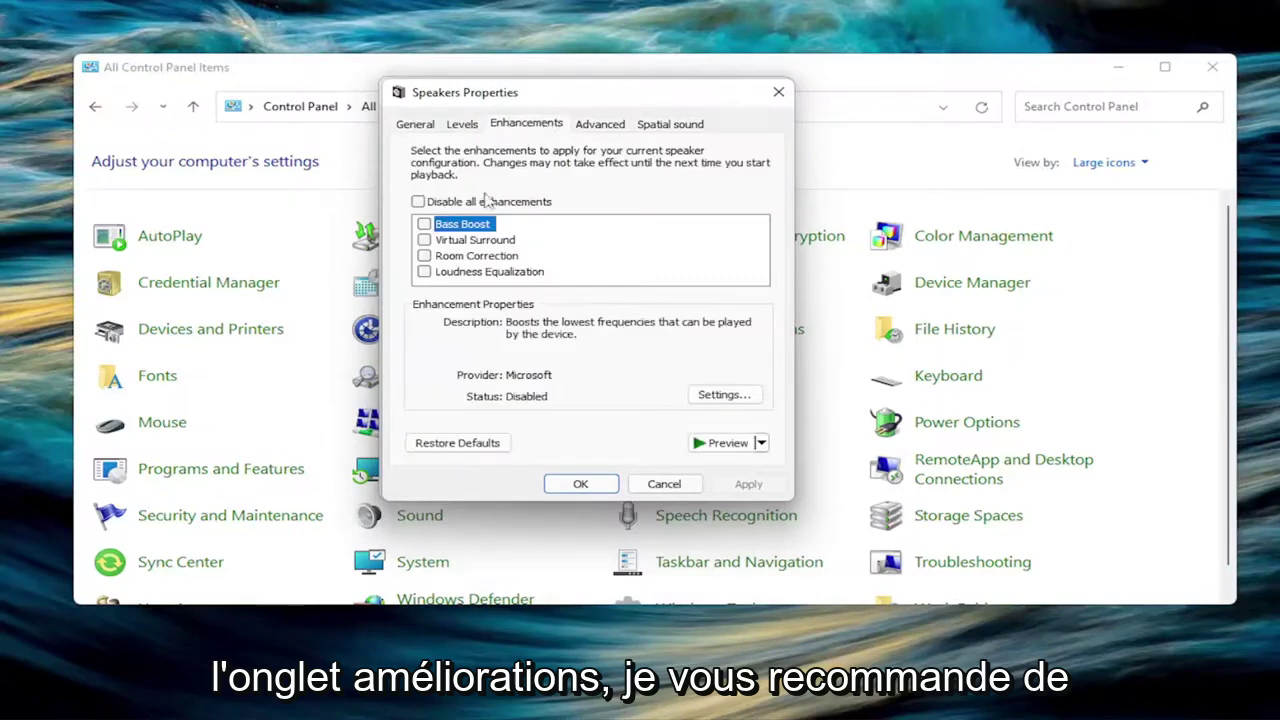
click(430, 203)
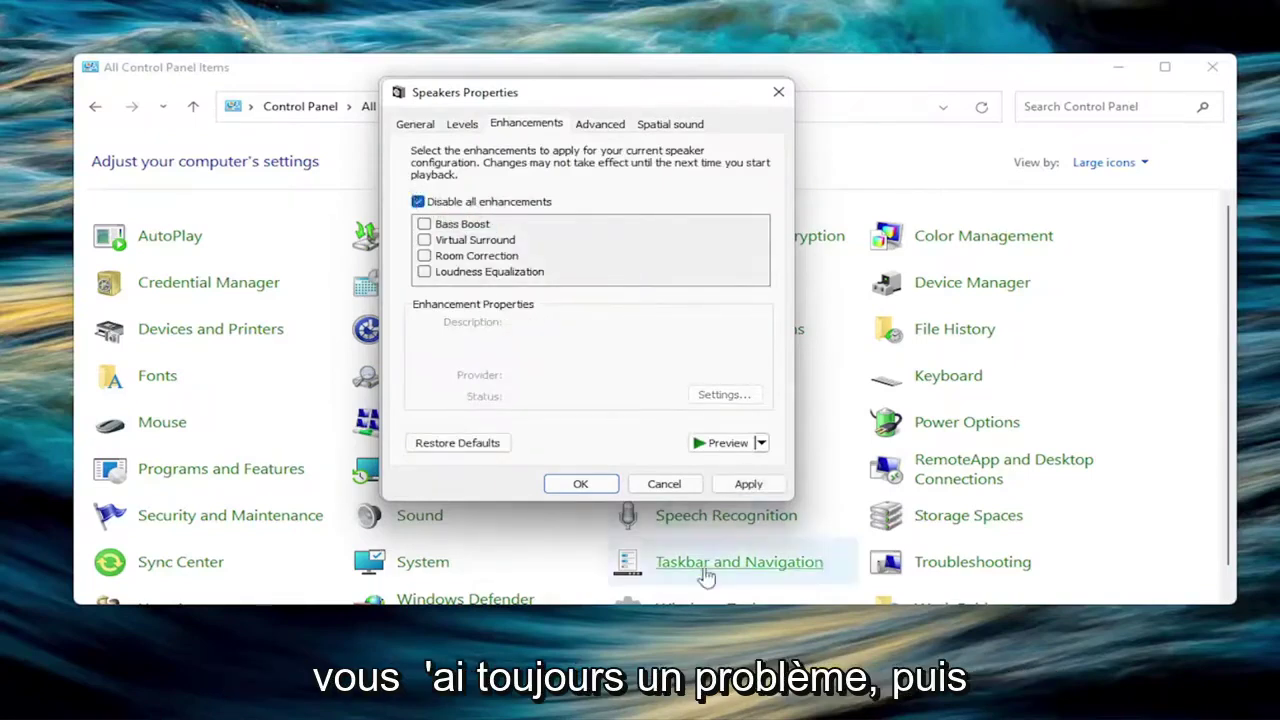
click(749, 484)
click(585, 484)
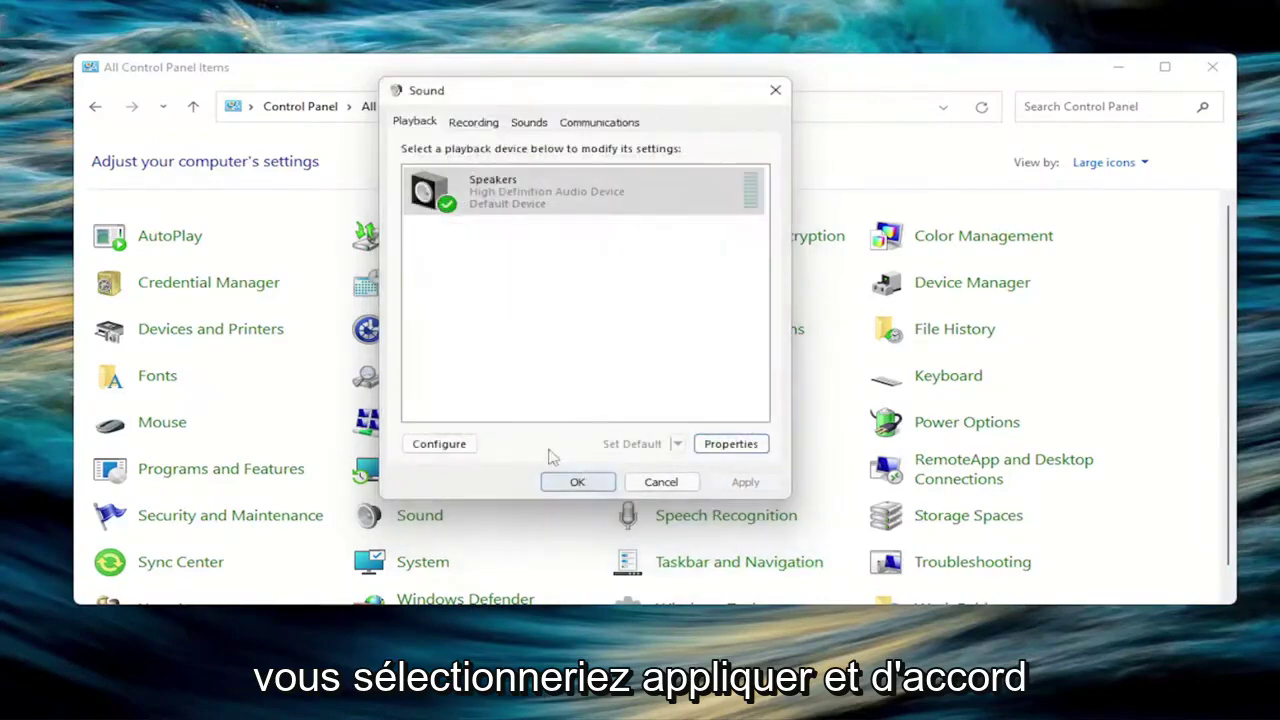
click(580, 482)
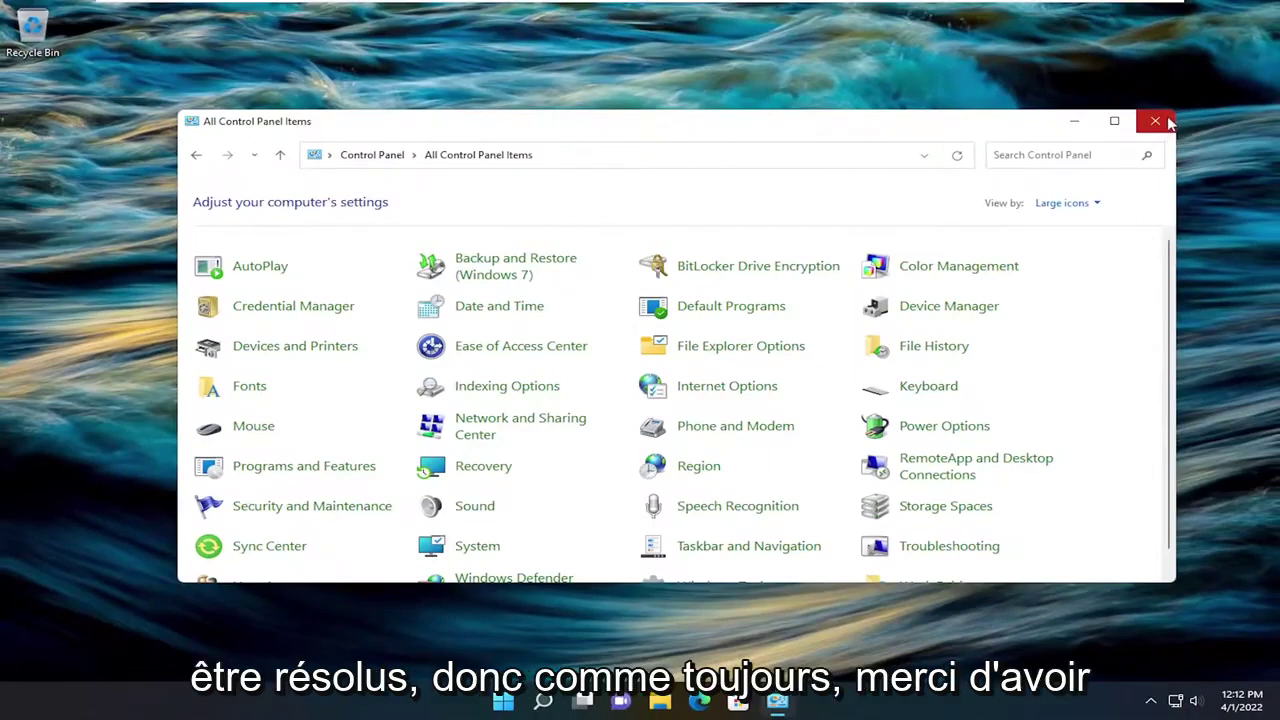
Close the All Control Panel Items window
click(1155, 122)
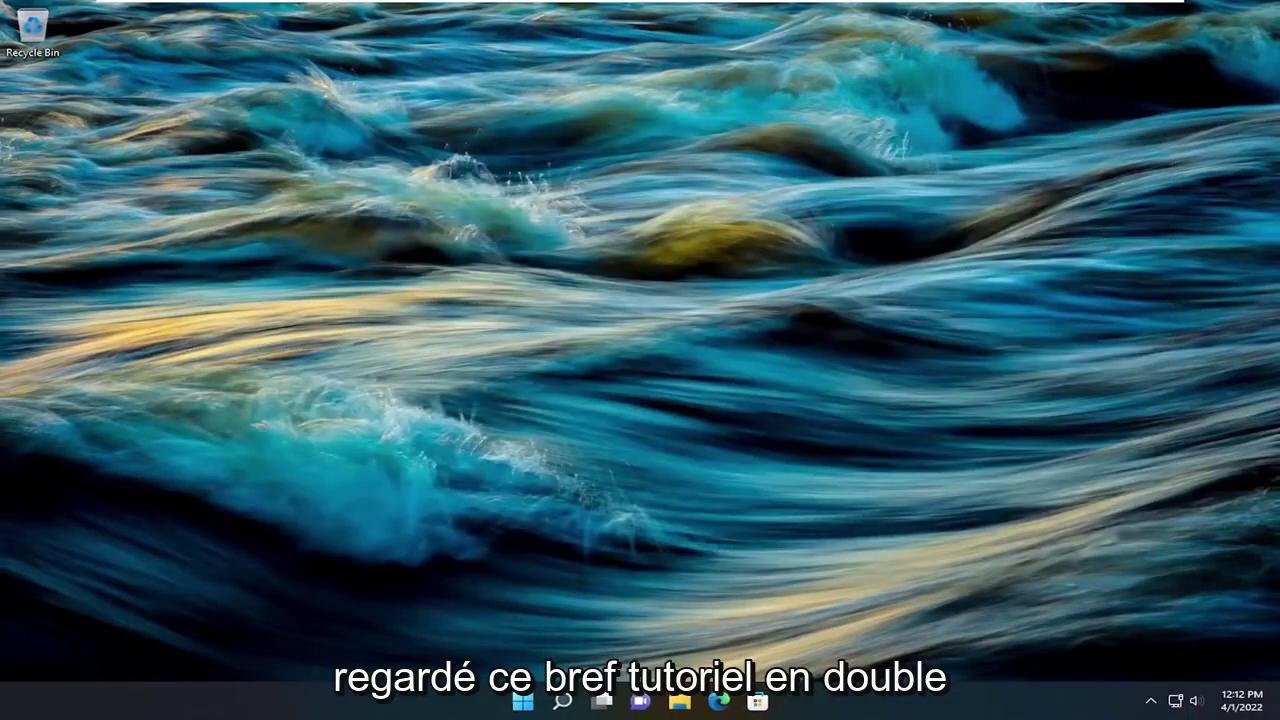